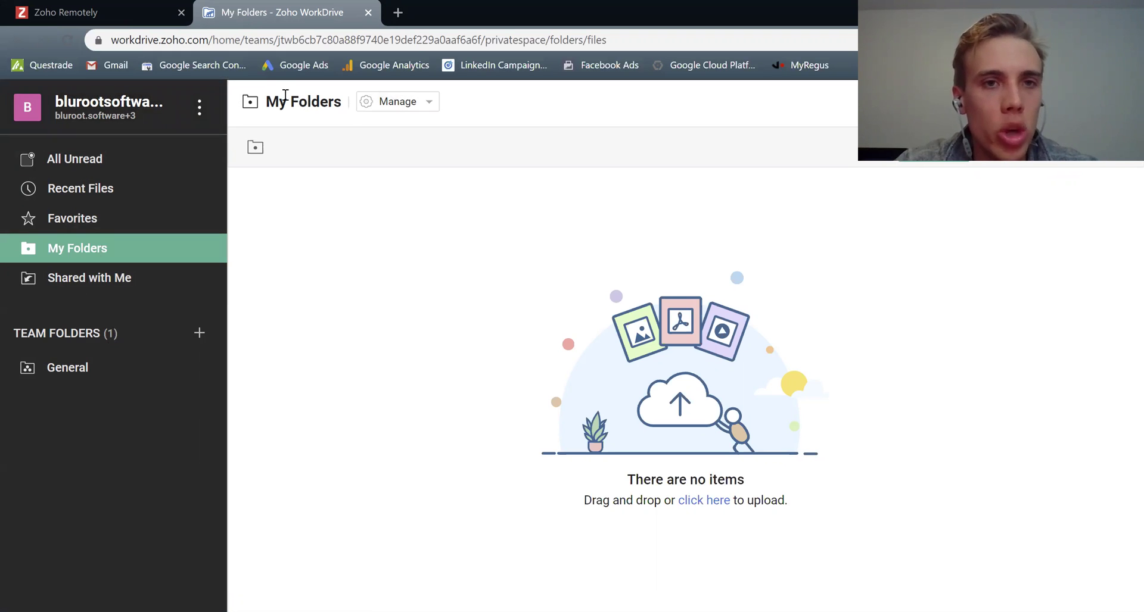
# Look through the All Unread, Recent Files and Favorites views, returning to Recent Files.
pyautogui.moveTo(289, 101); pyautogui.dragTo(268, 101)
pyautogui.click(337, 265)
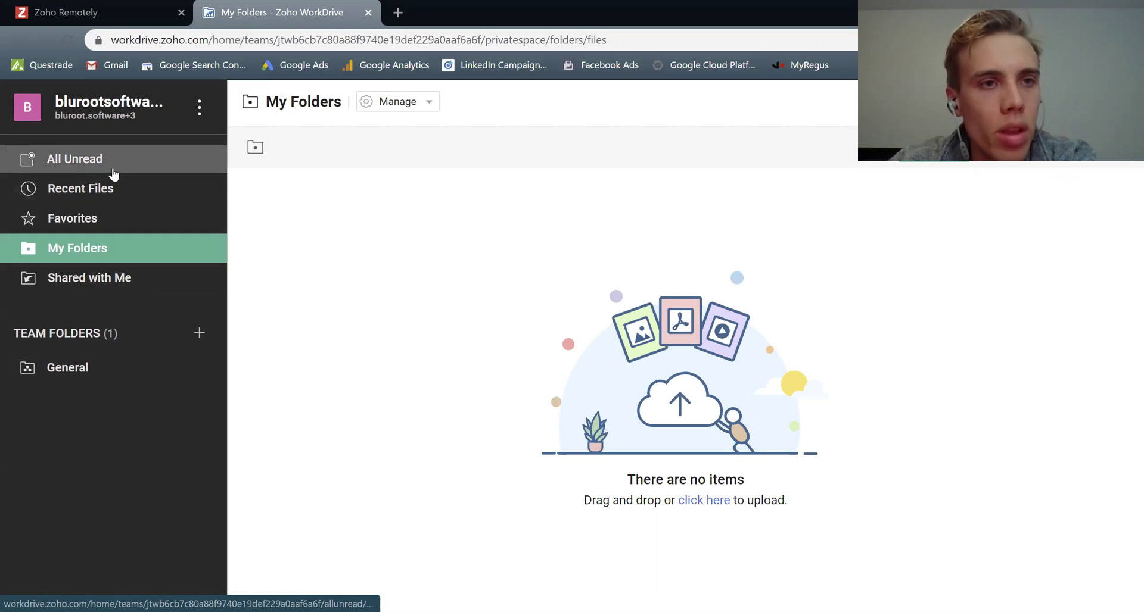
pyautogui.click(113, 174)
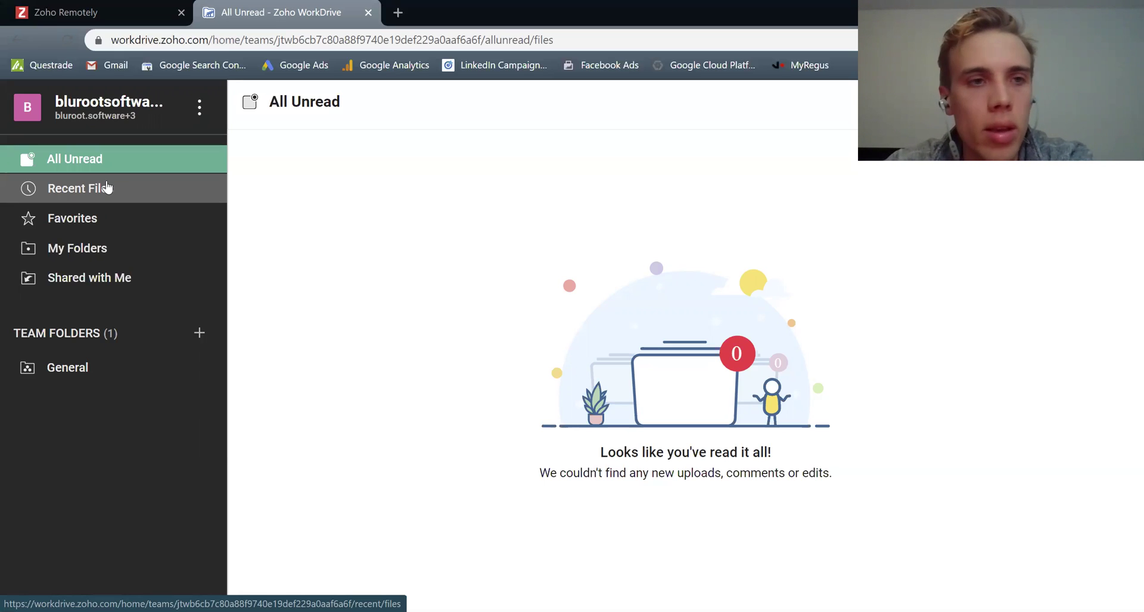
pyautogui.click(106, 188)
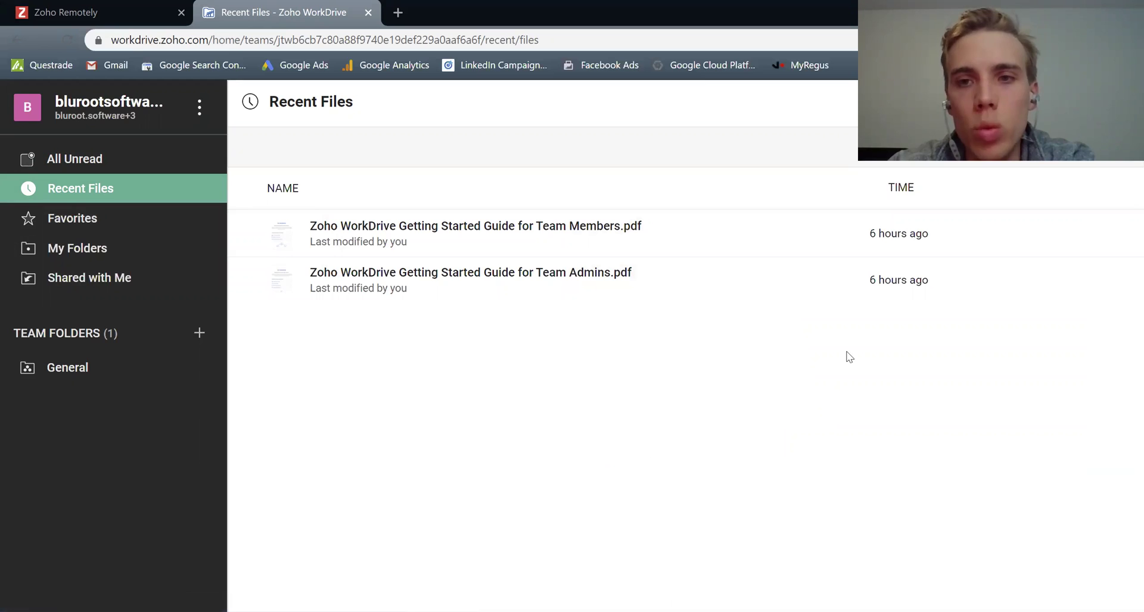
pyautogui.click(127, 229)
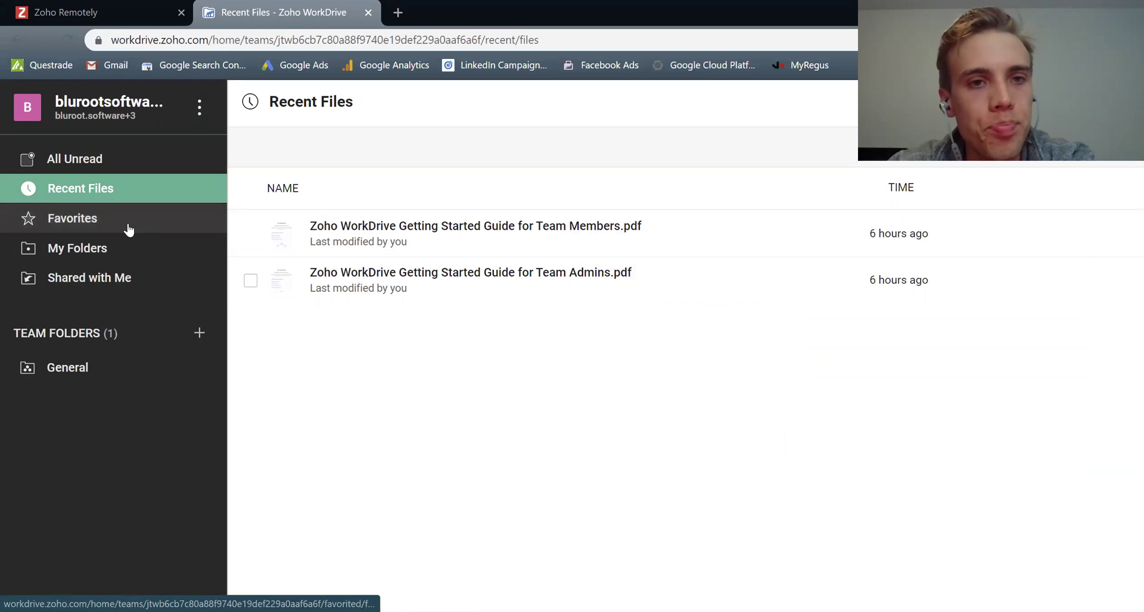
pyautogui.click(129, 190)
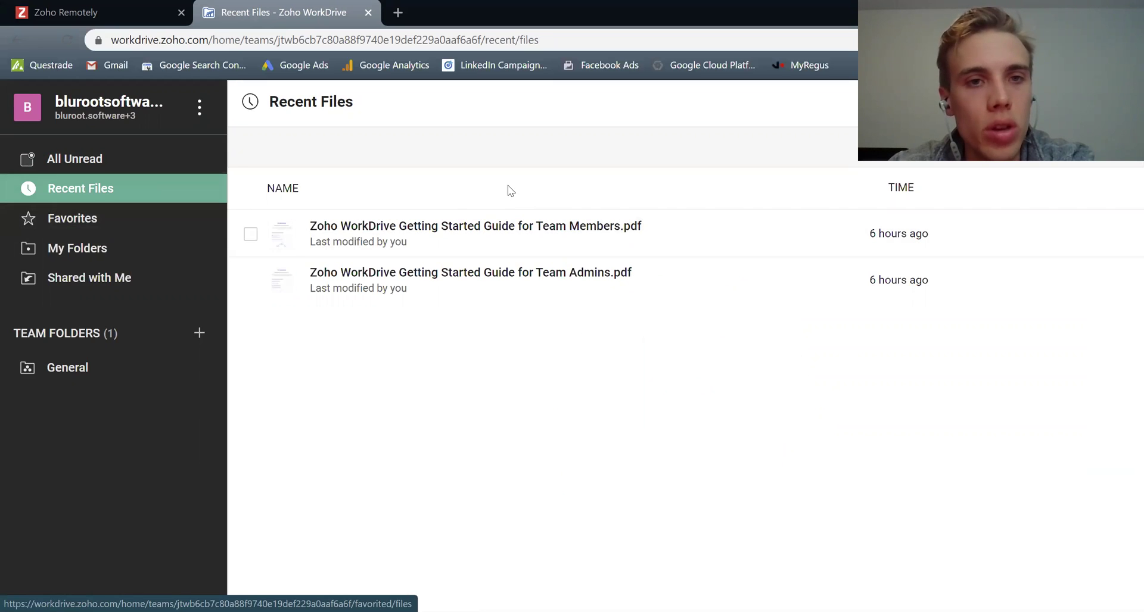
# Mark "Zoho WorkDrive Getting Started Guide for Team Members.pdf" as a favorite and check it in the Favorites list.
pyautogui.rightClick(464, 231)
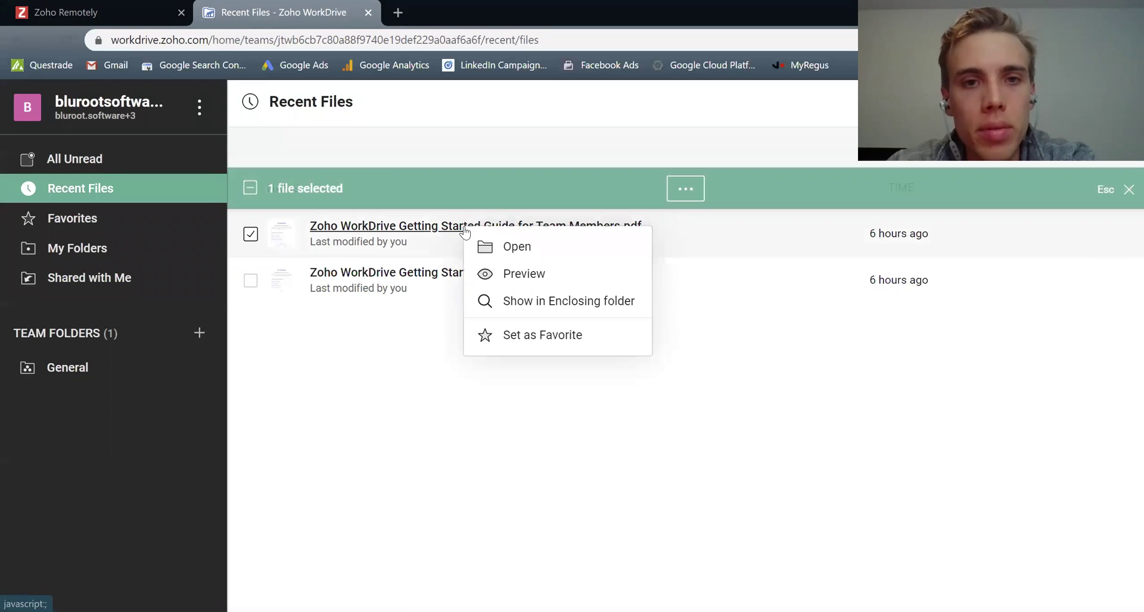
pyautogui.click(527, 336)
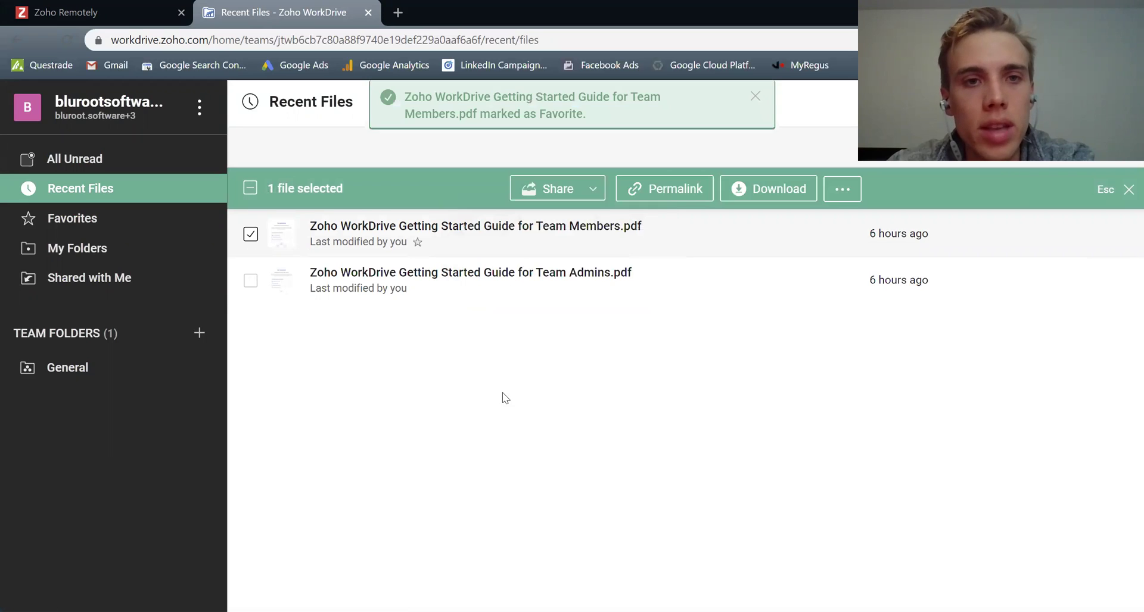
pyautogui.click(147, 218)
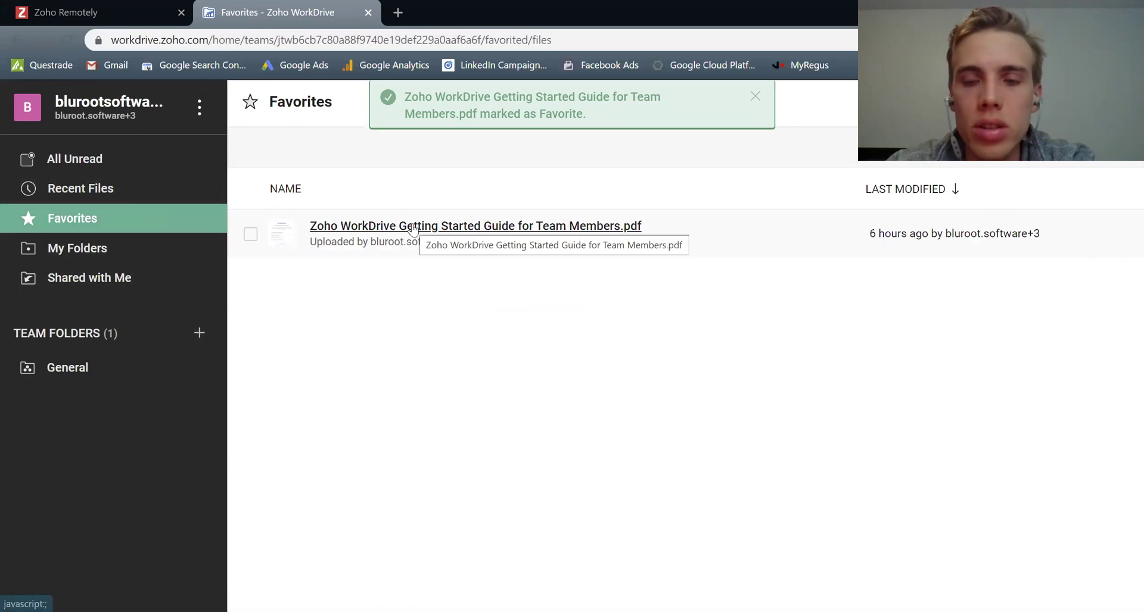
# Look through My Folders, Shared with Me and the General team folder, including General's options for new items.
pyautogui.click(159, 248)
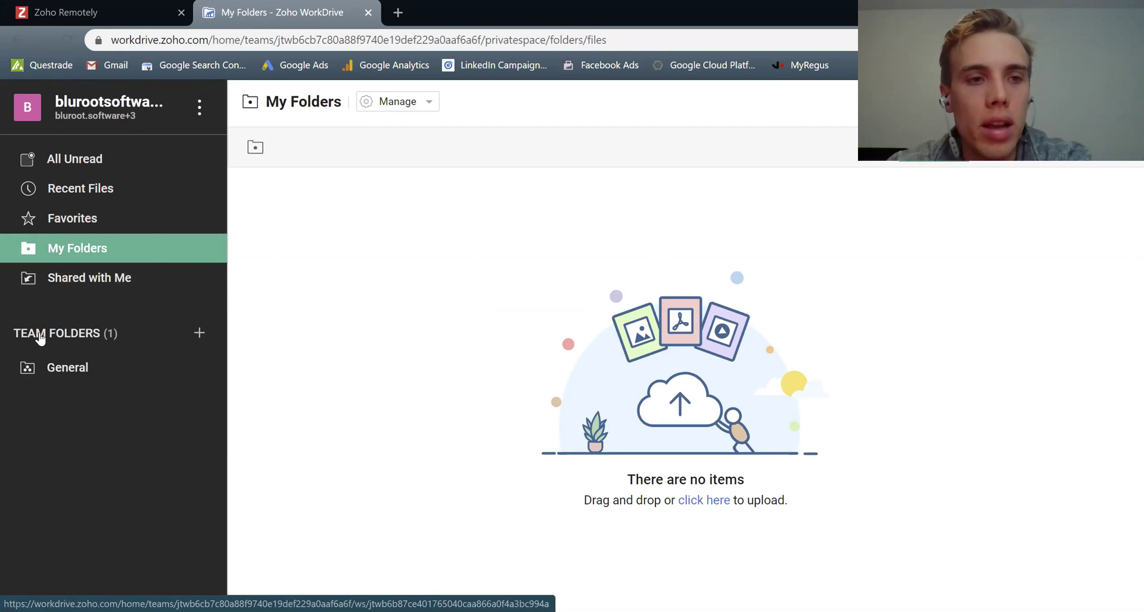
pyautogui.click(93, 290)
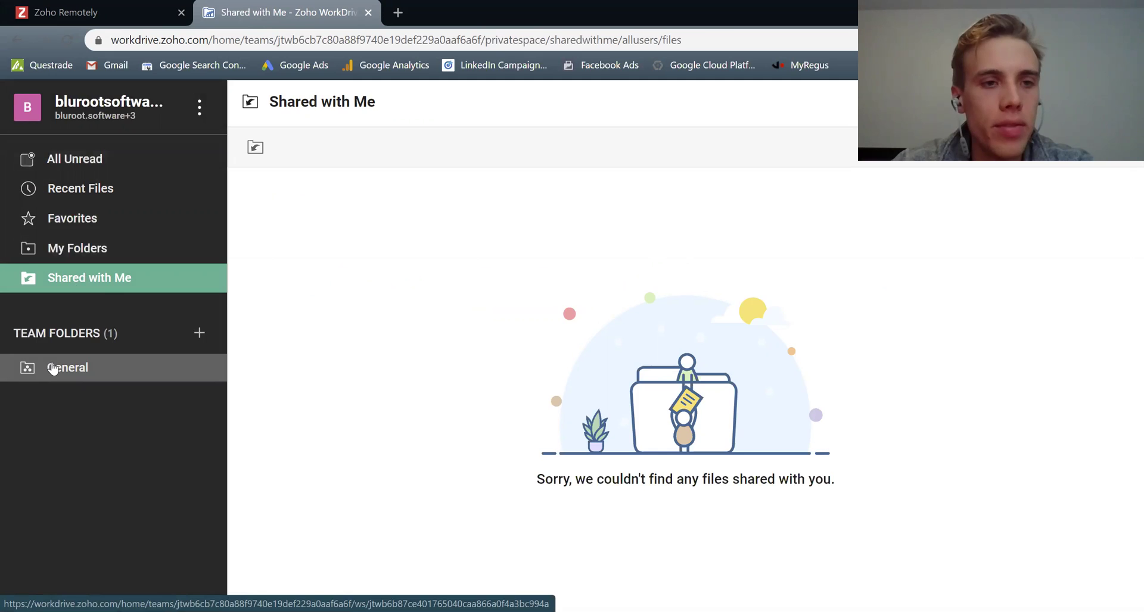
pyautogui.click(50, 369)
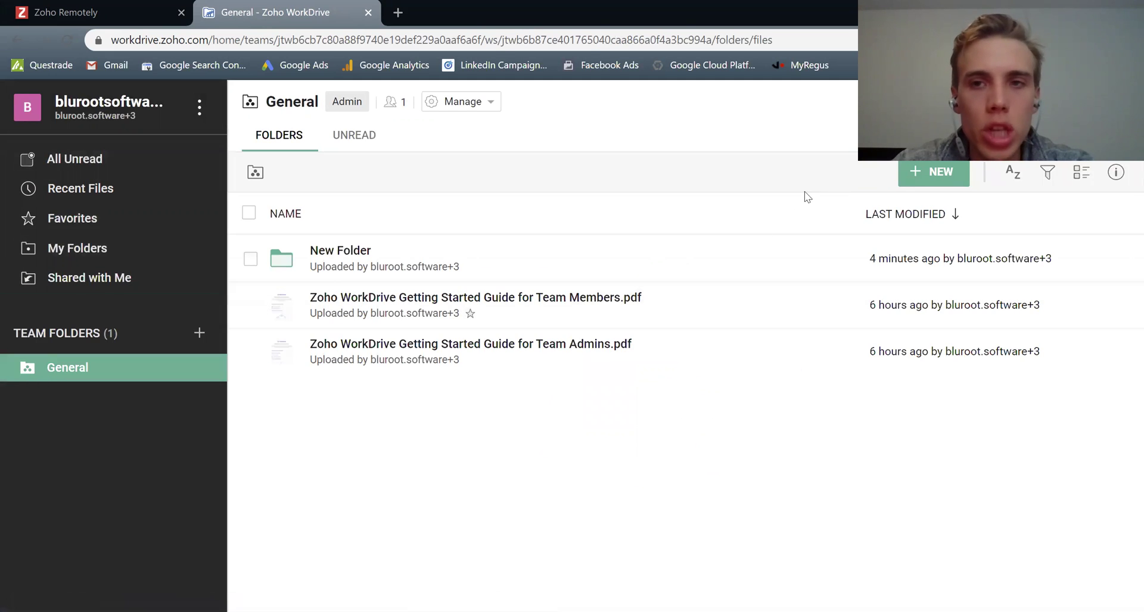
pyautogui.click(933, 173)
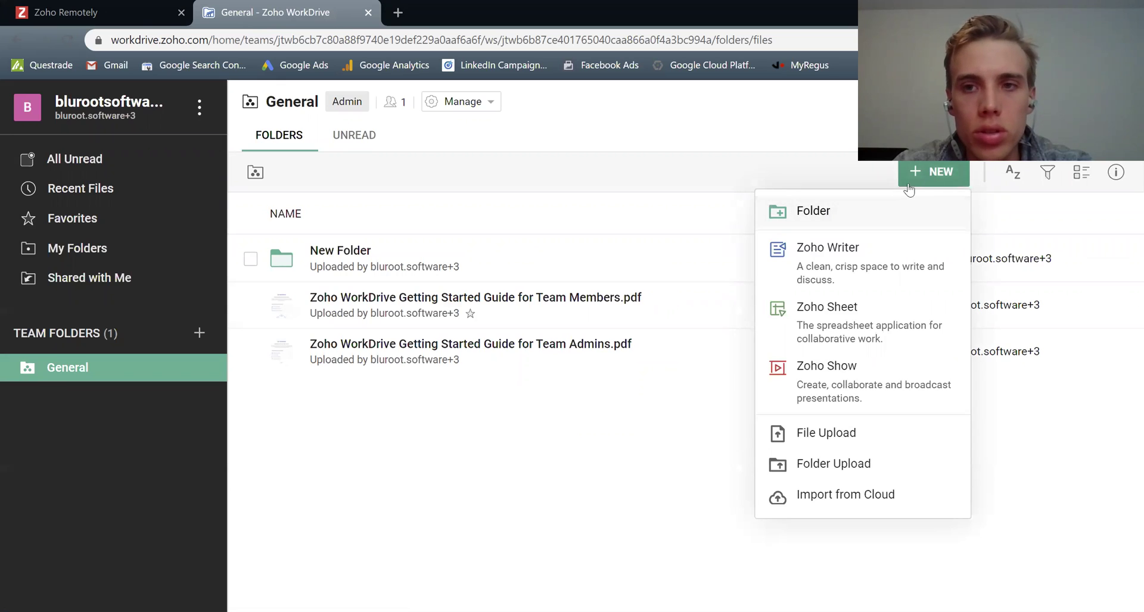
pyautogui.click(488, 485)
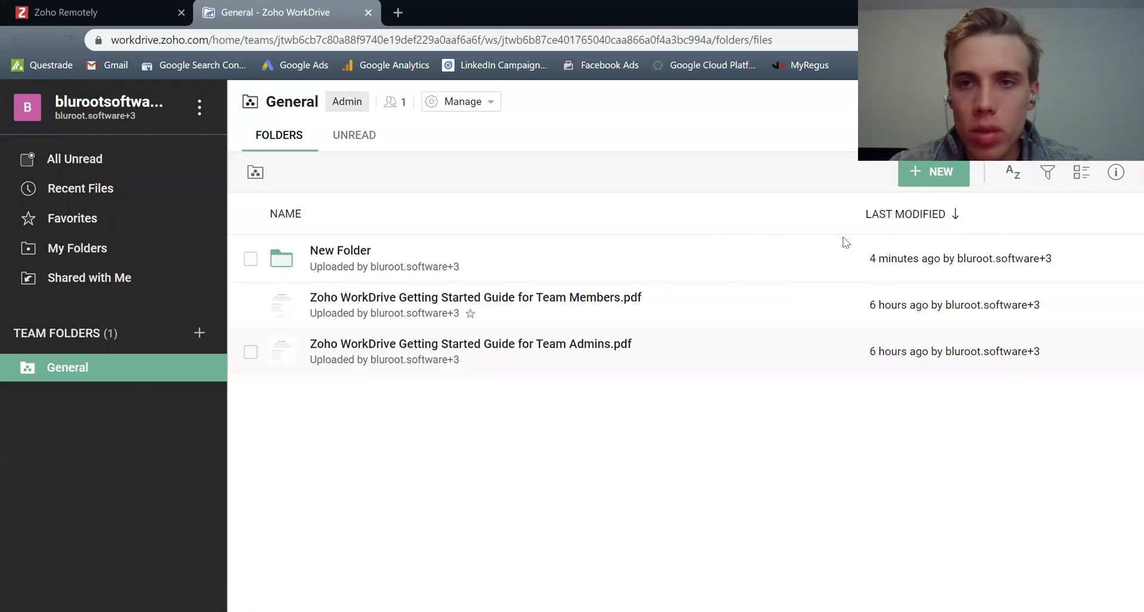
# Create a folder named "New Folder 1" in the General team folder and open it.
pyautogui.click(939, 177)
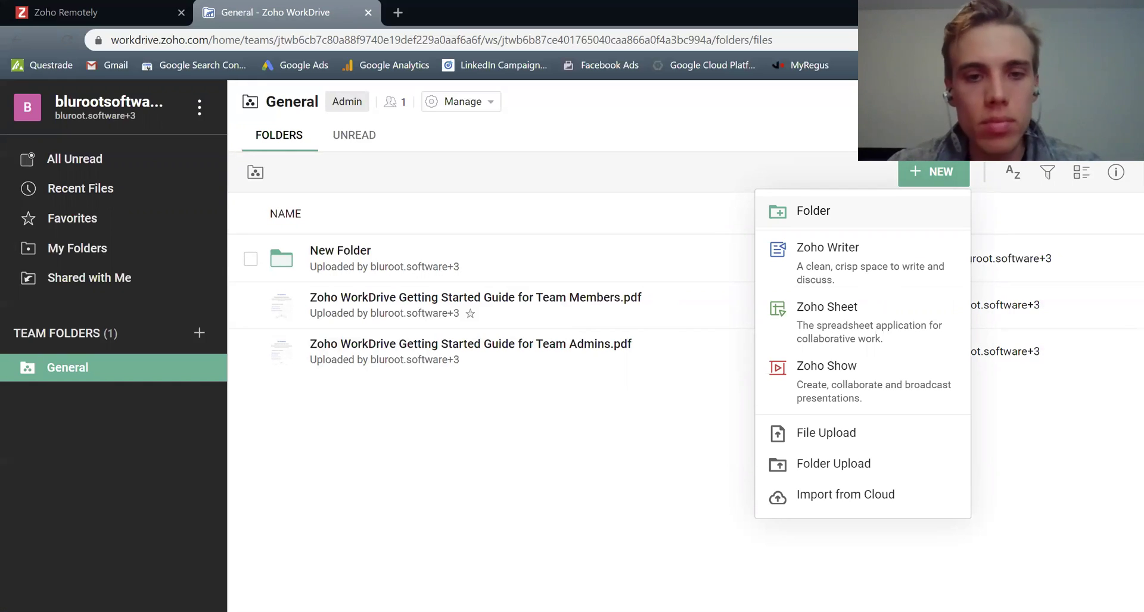
pyautogui.click(843, 221)
pyautogui.write('New Fo')
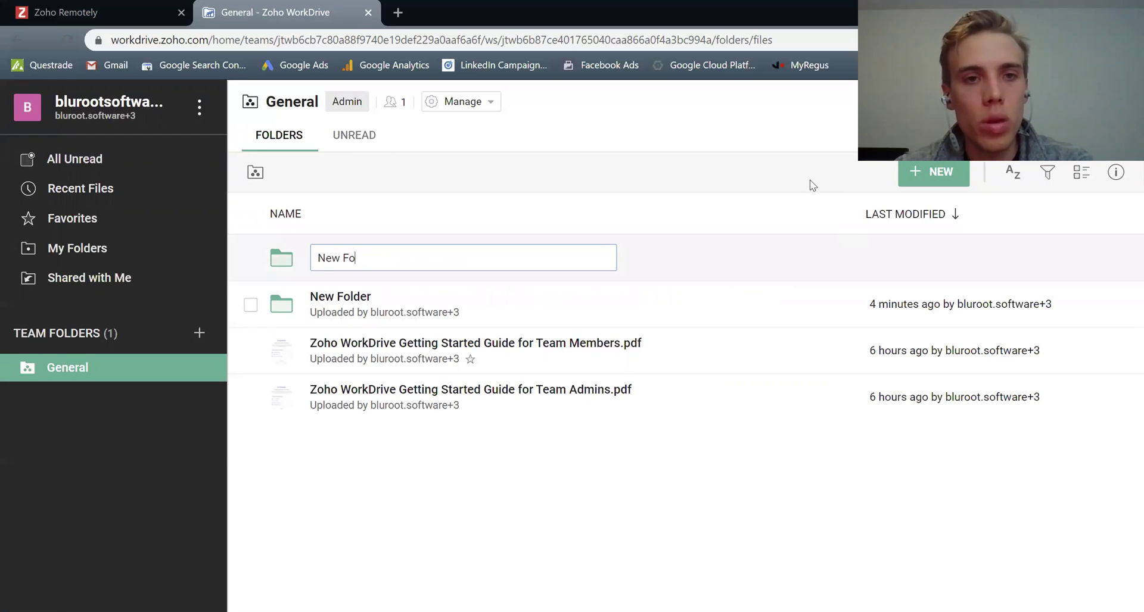
pyautogui.write('lder 1')
pyautogui.press('Return')
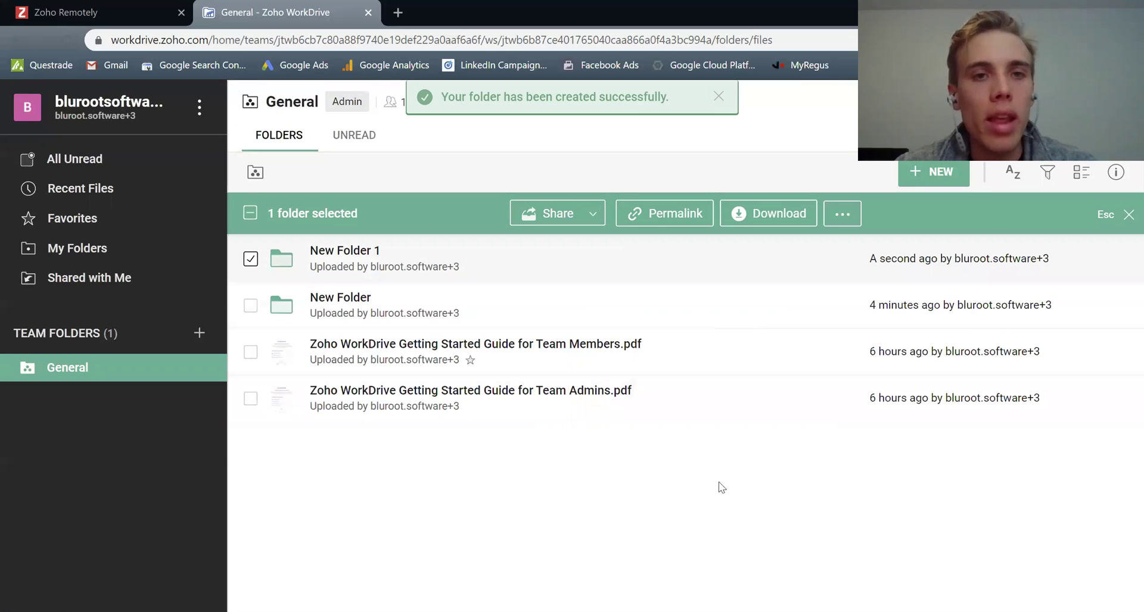
pyautogui.click(358, 255)
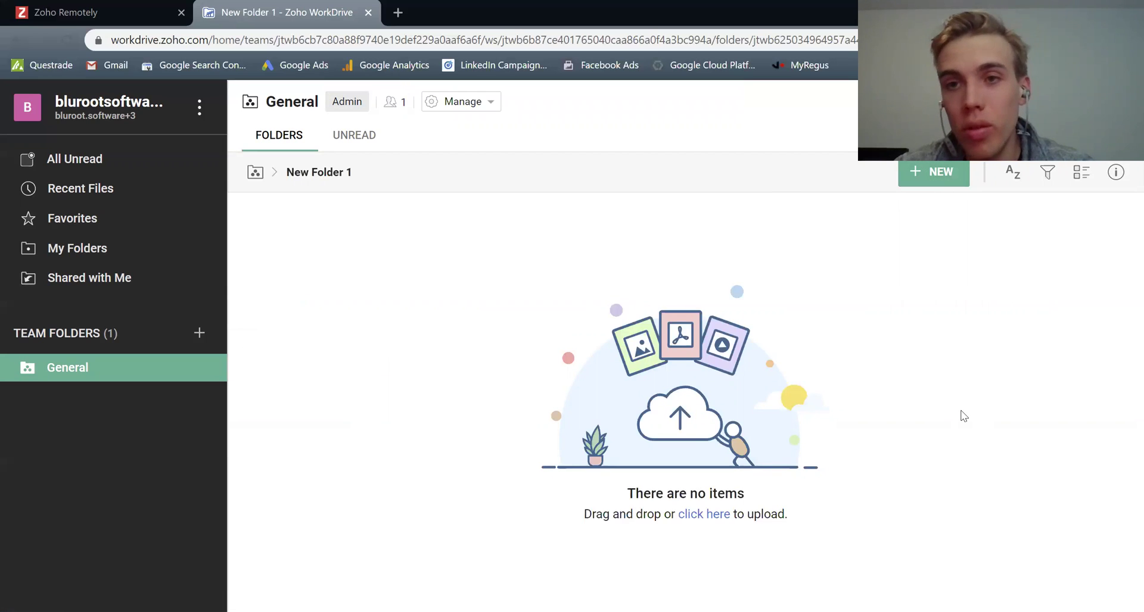
# Examine the file upload, folder upload and cloud import options for New Folder 1, dismissing each without adding anything.
pyautogui.click(940, 441)
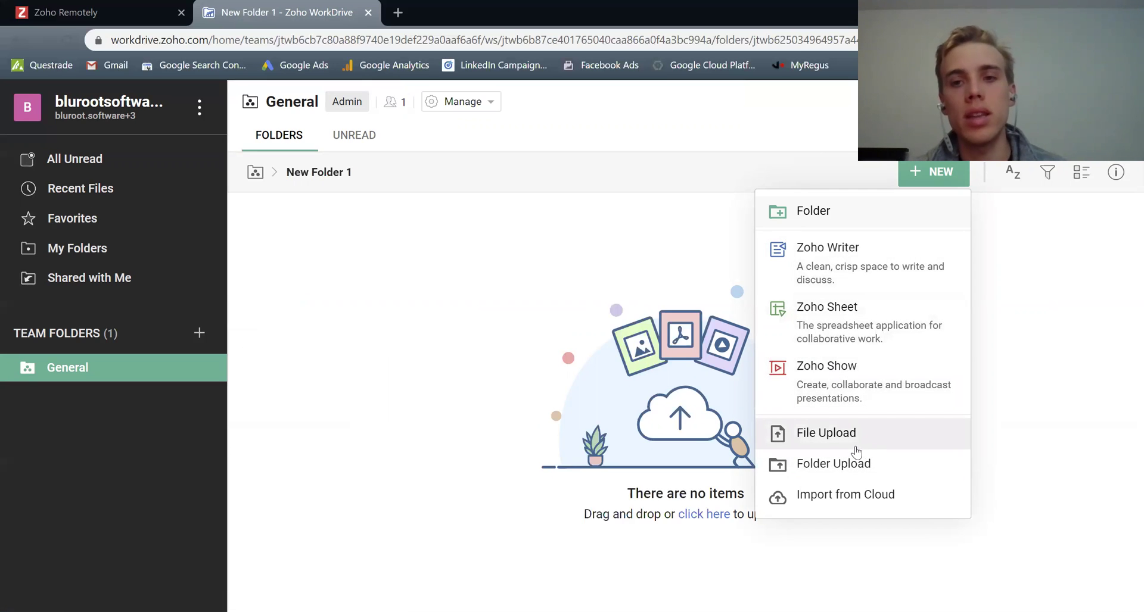
pyautogui.click(861, 441)
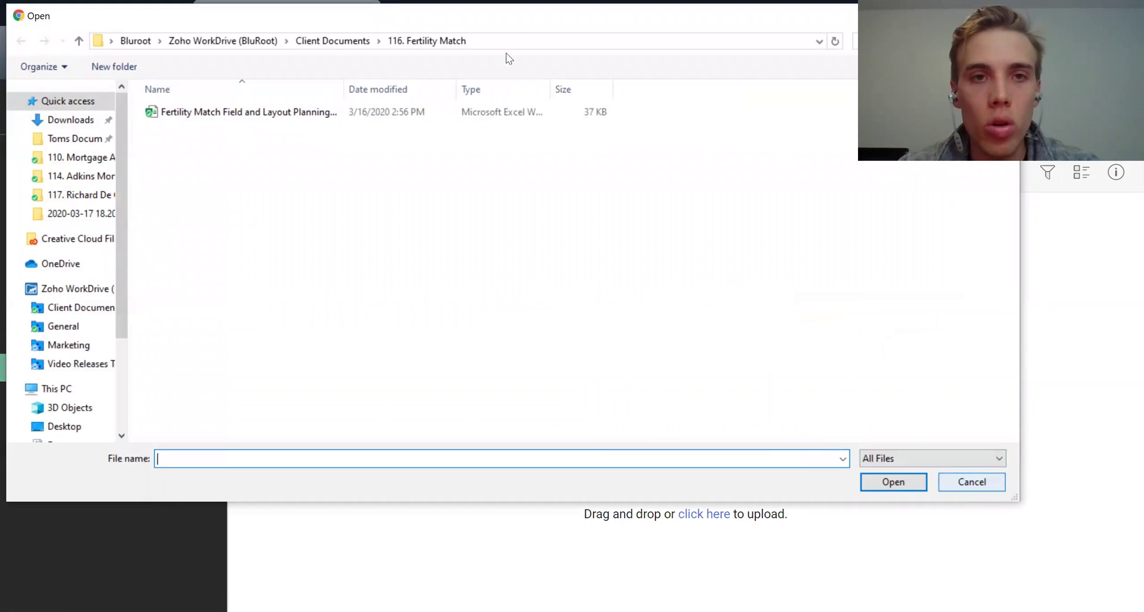
pyautogui.click(984, 488)
pyautogui.click(906, 173)
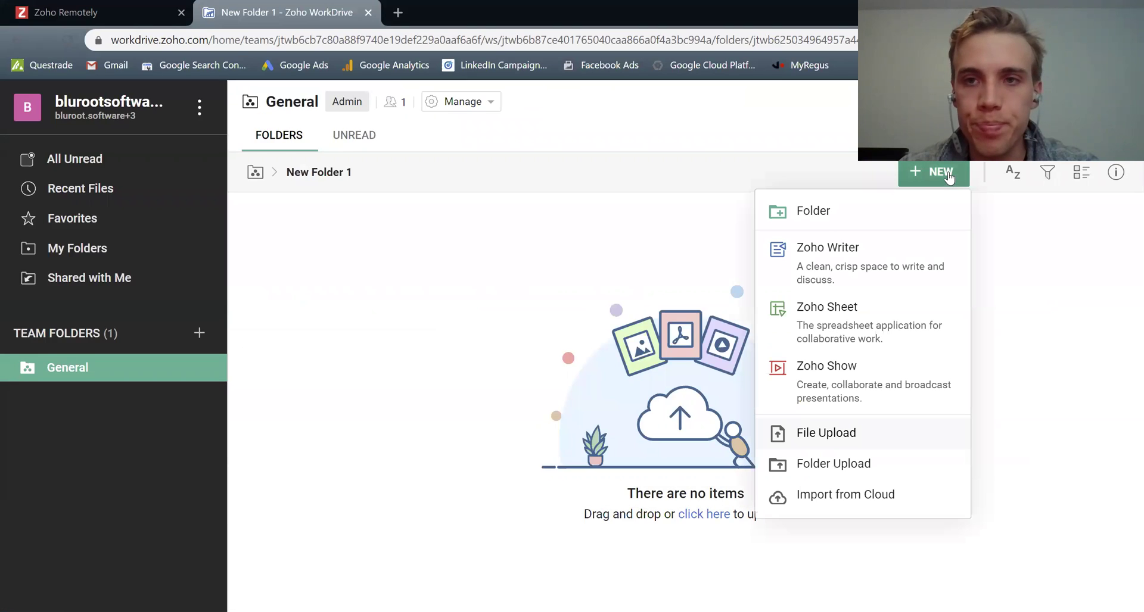
pyautogui.click(856, 470)
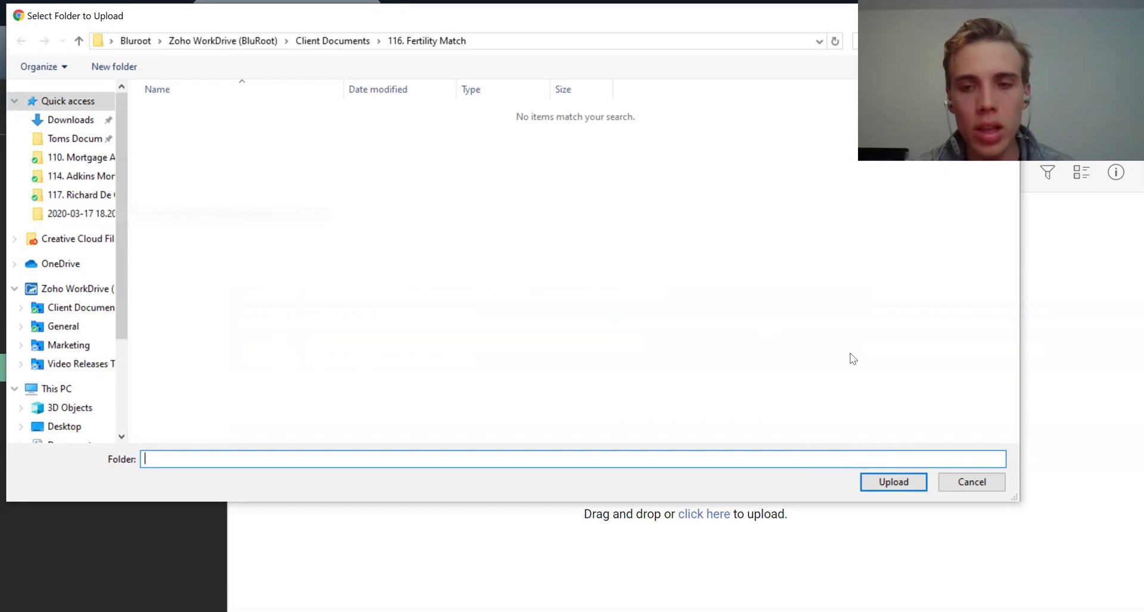
pyautogui.click(972, 482)
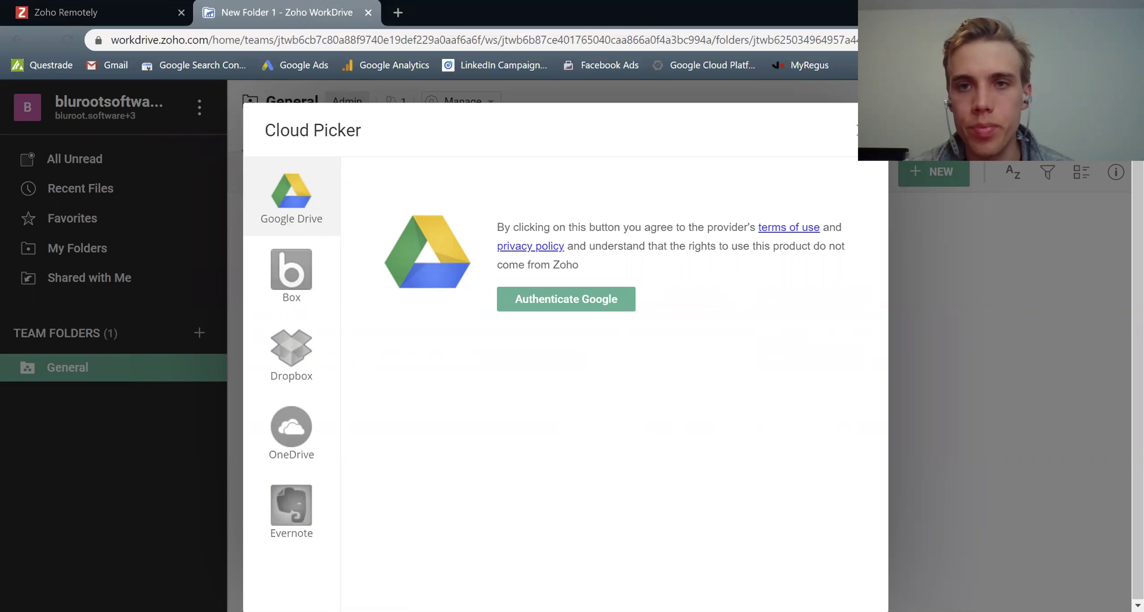
pyautogui.click(865, 129)
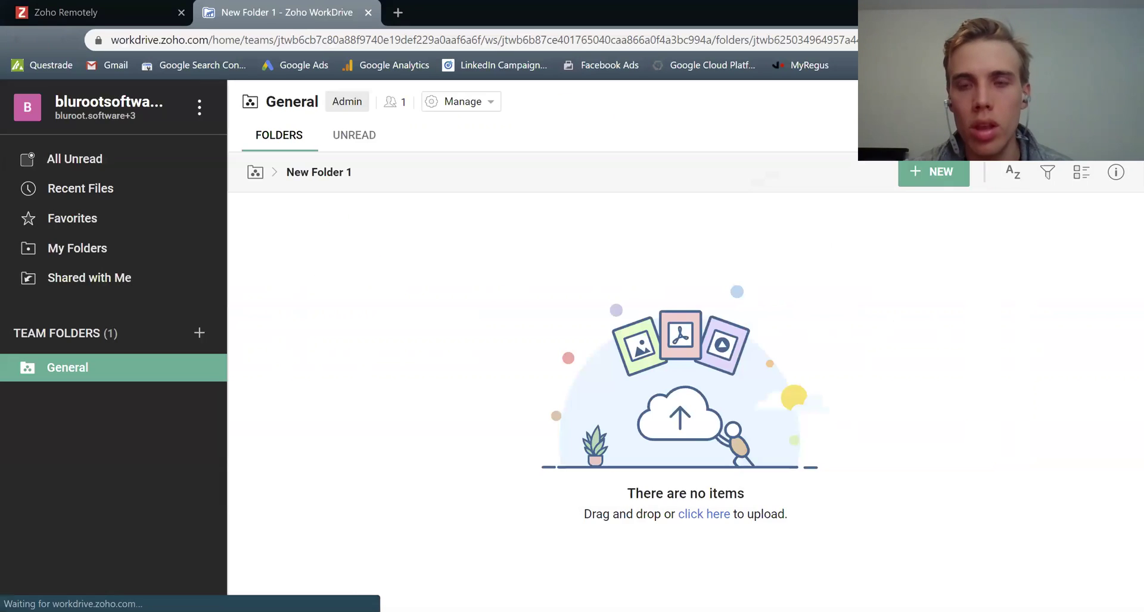
# Create a Zoho Writer document in New Folder 1 with the text "This is a new document".
pyautogui.click(934, 172)
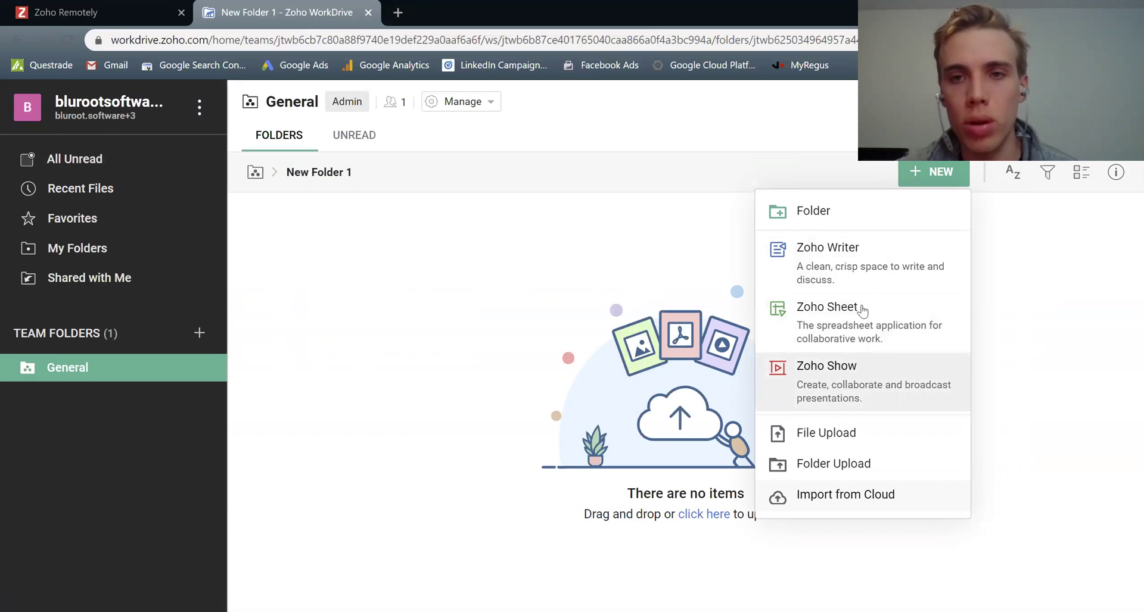
pyautogui.click(874, 269)
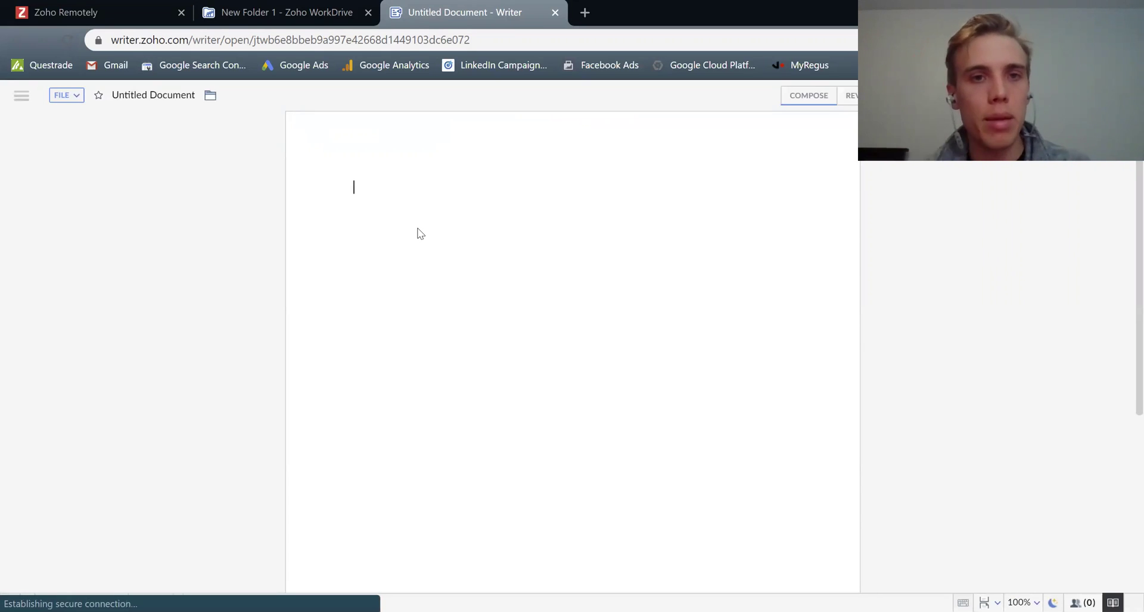
pyautogui.write('This is a n')
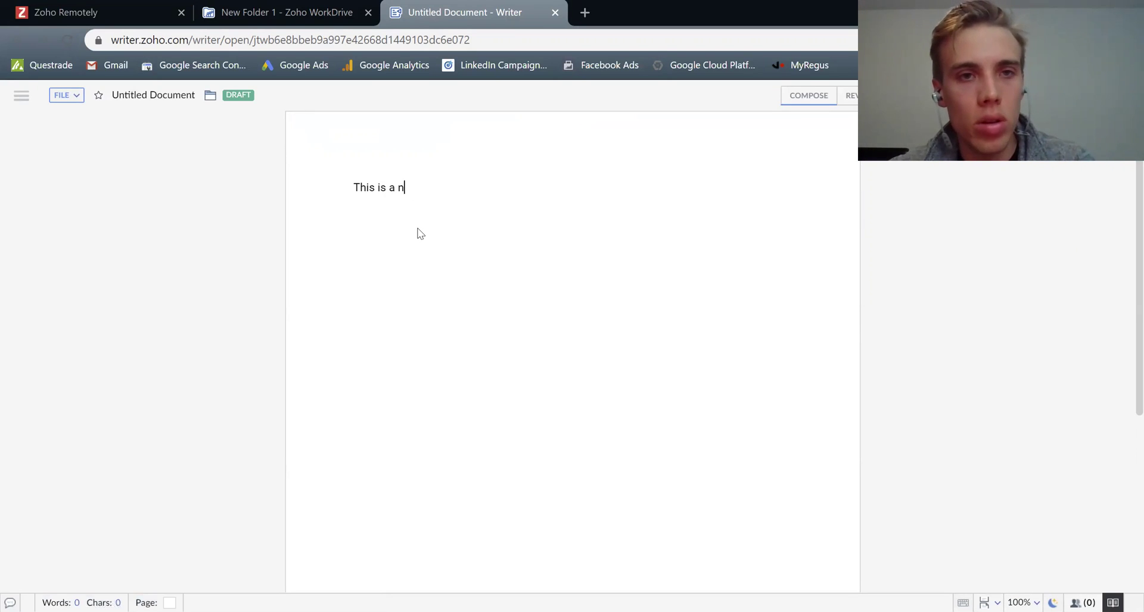
pyautogui.write('ew doc')
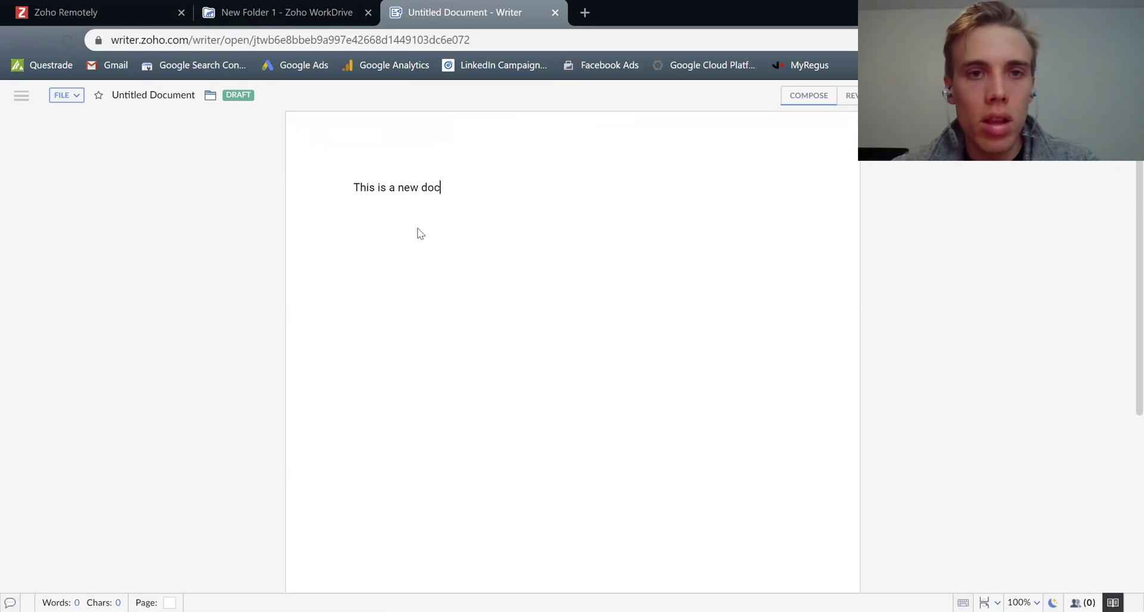
pyautogui.write('ument')
pyautogui.press('Return')
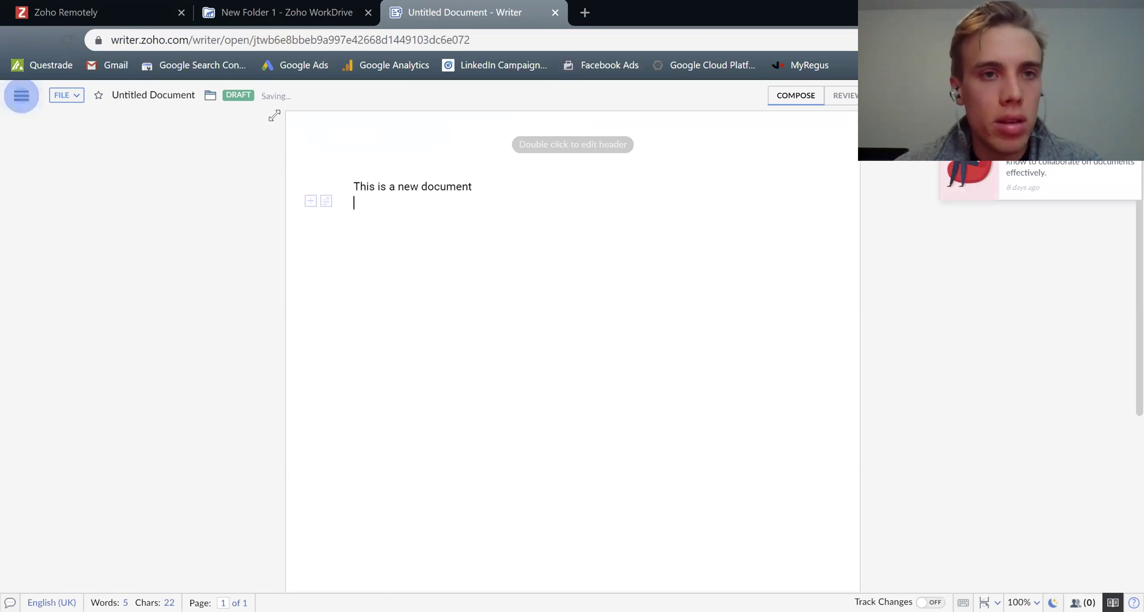
# Mark the new Writer document as ready and return to the refreshed New Folder 1 file list in WorkDrive.
pyautogui.click(238, 95)
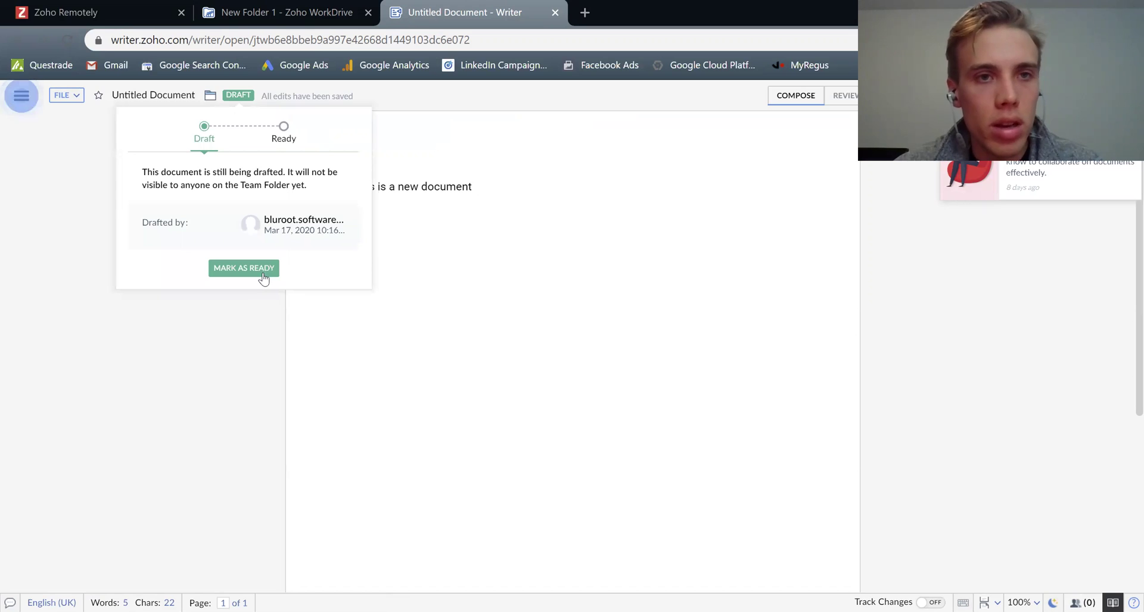
pyautogui.click(263, 275)
pyautogui.click(567, 417)
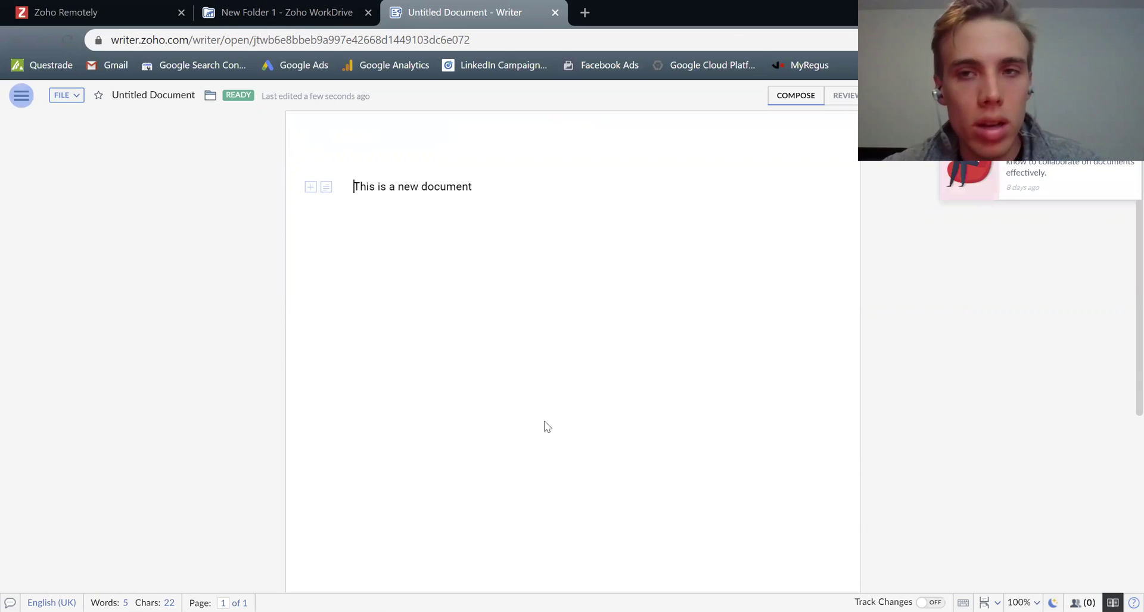
pyautogui.hotkey('ctrl', 'w')
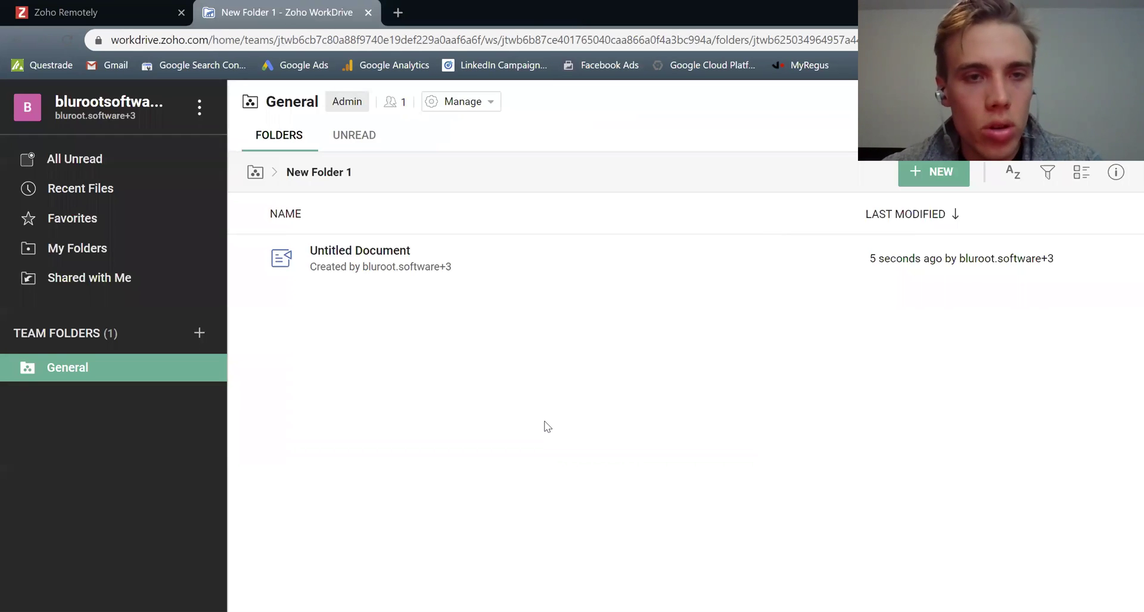
pyautogui.press('F5')
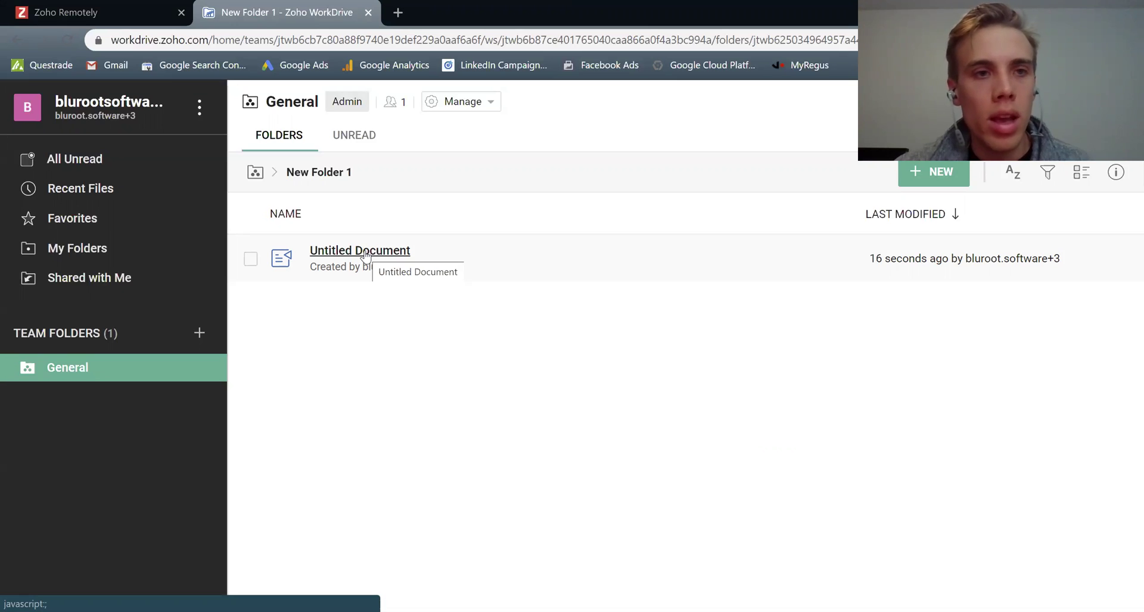
# Preview Untitled Document from New Folder 1, then close the preview.
pyautogui.rightClick(366, 256)
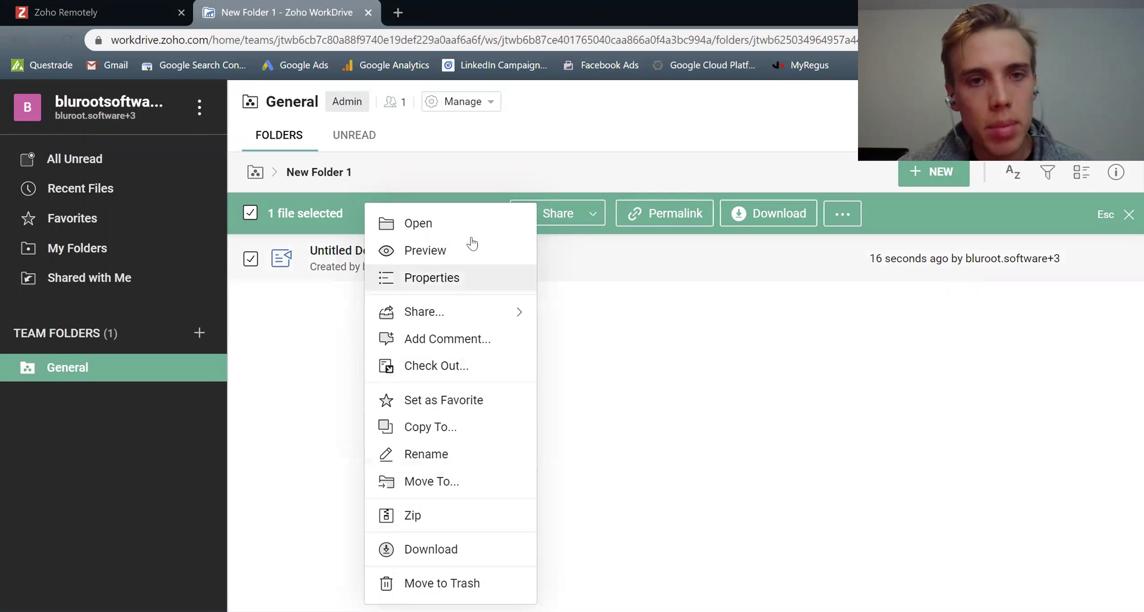
pyautogui.click(433, 252)
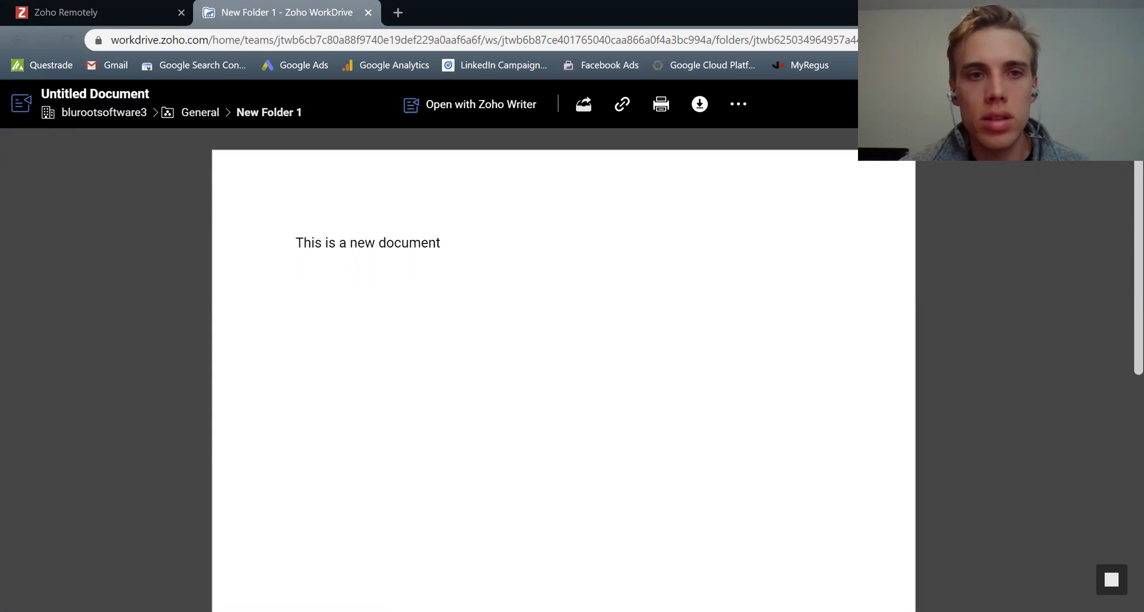
pyautogui.press('Escape')
# Draft an external share link named "New Share Link" for Untitled Document, check its access level options, then cancel without creating it.
pyautogui.rightClick(353, 254)
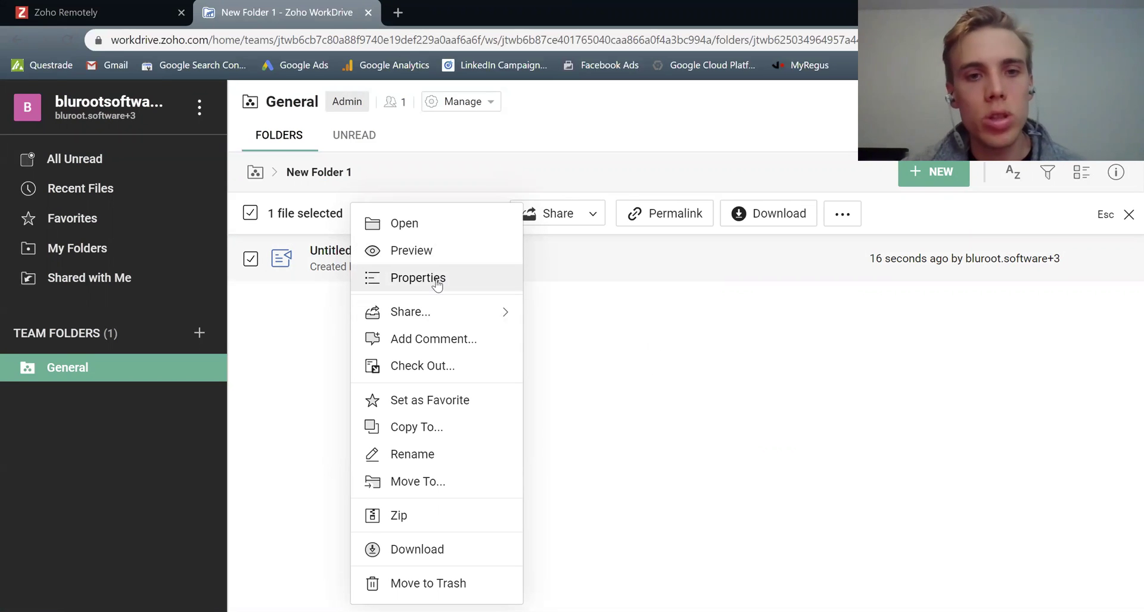
pyautogui.moveTo(440, 325)
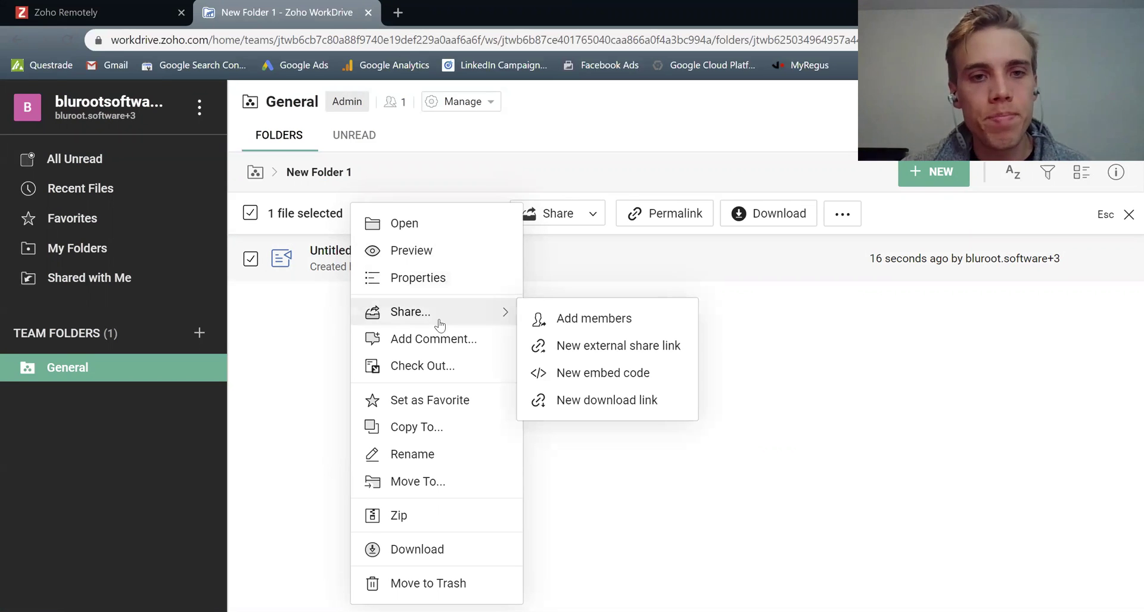
pyautogui.click(589, 352)
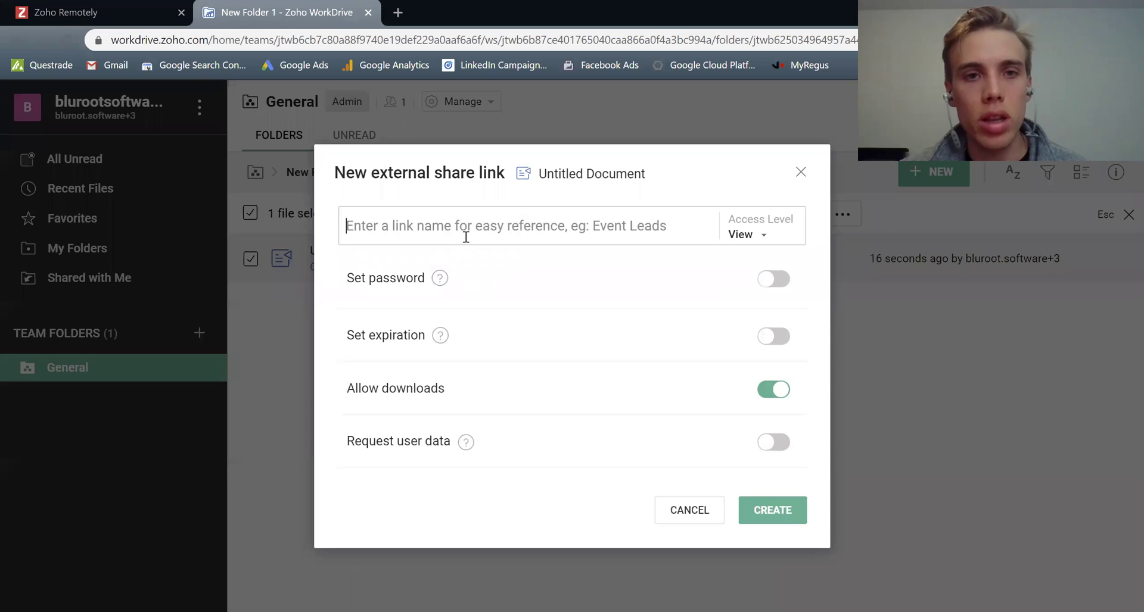
pyautogui.write('New Share ')
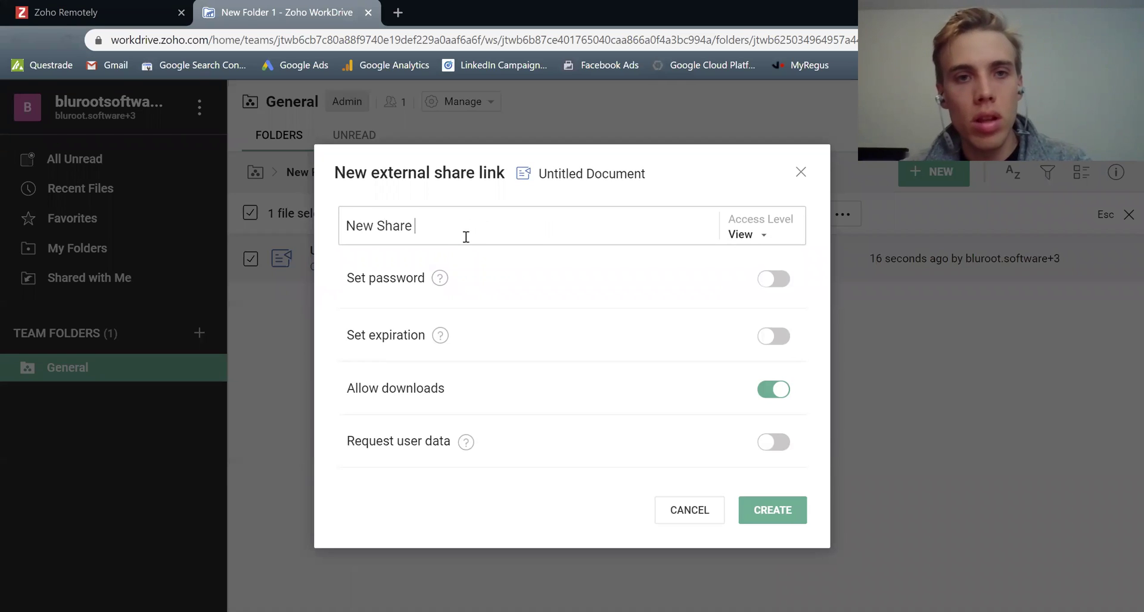
pyautogui.write('Link')
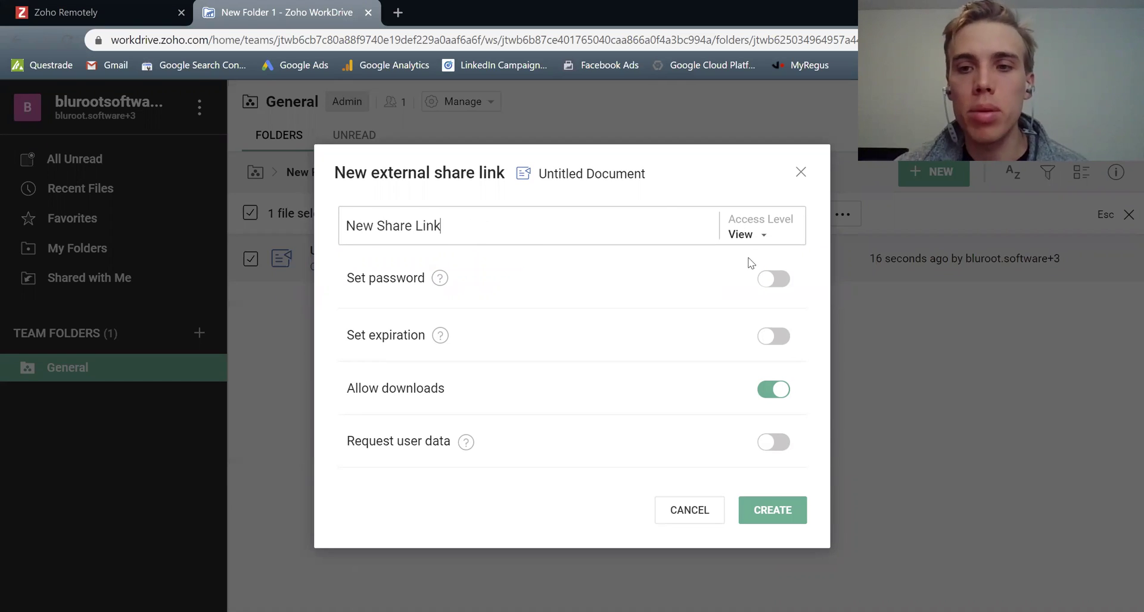
pyautogui.click(762, 229)
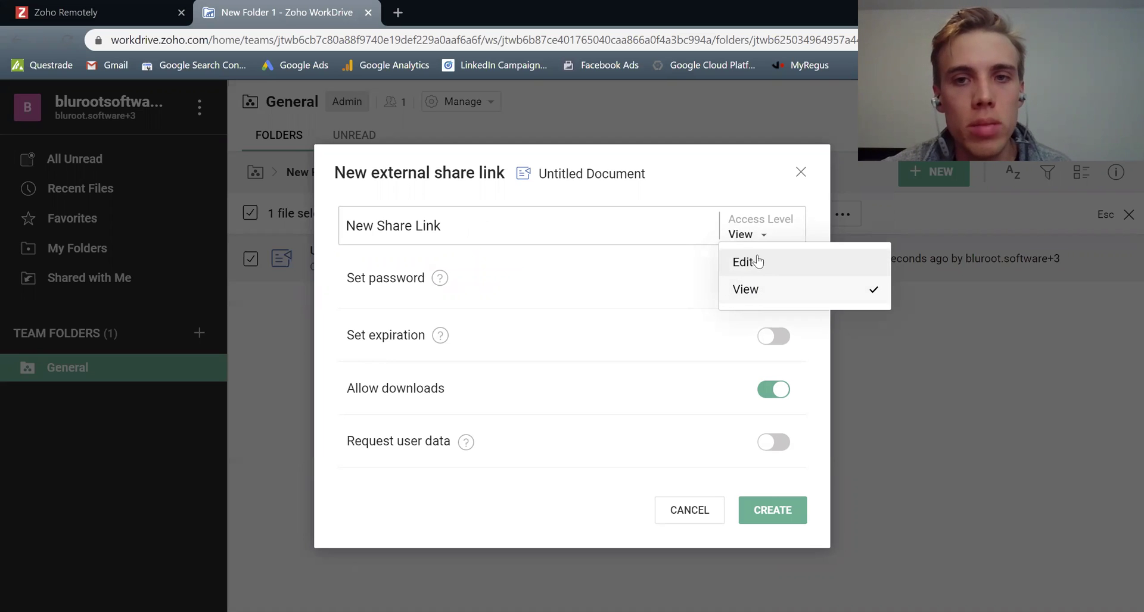
pyautogui.click(690, 510)
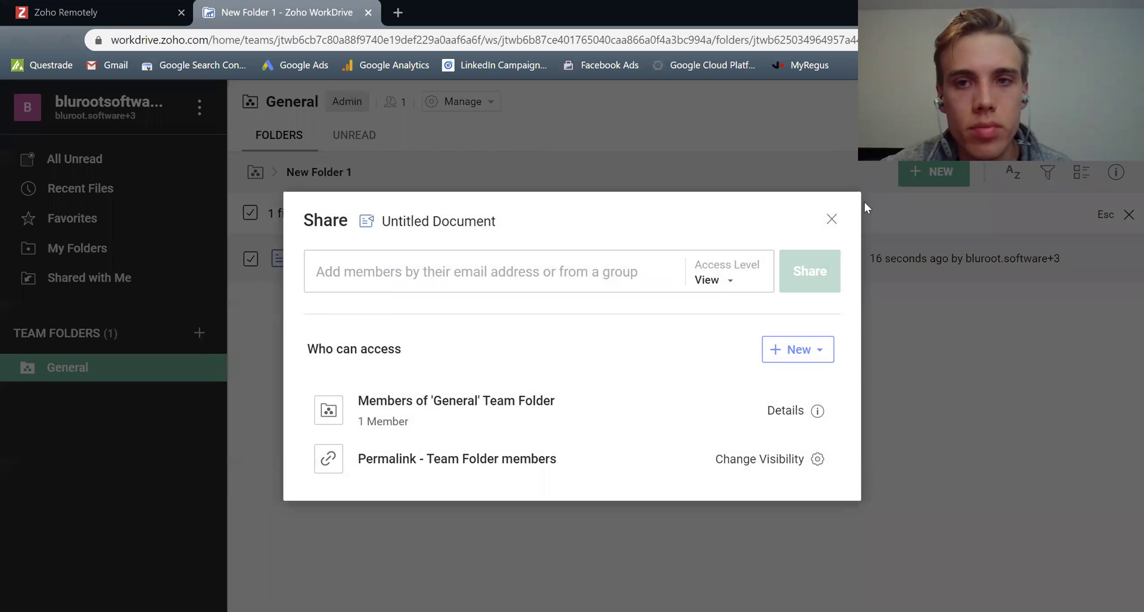
pyautogui.click(832, 219)
# Create an embed code named "New Embed Code" for Untitled Document, select the generated code, and close its window.
pyautogui.rightClick(386, 261)
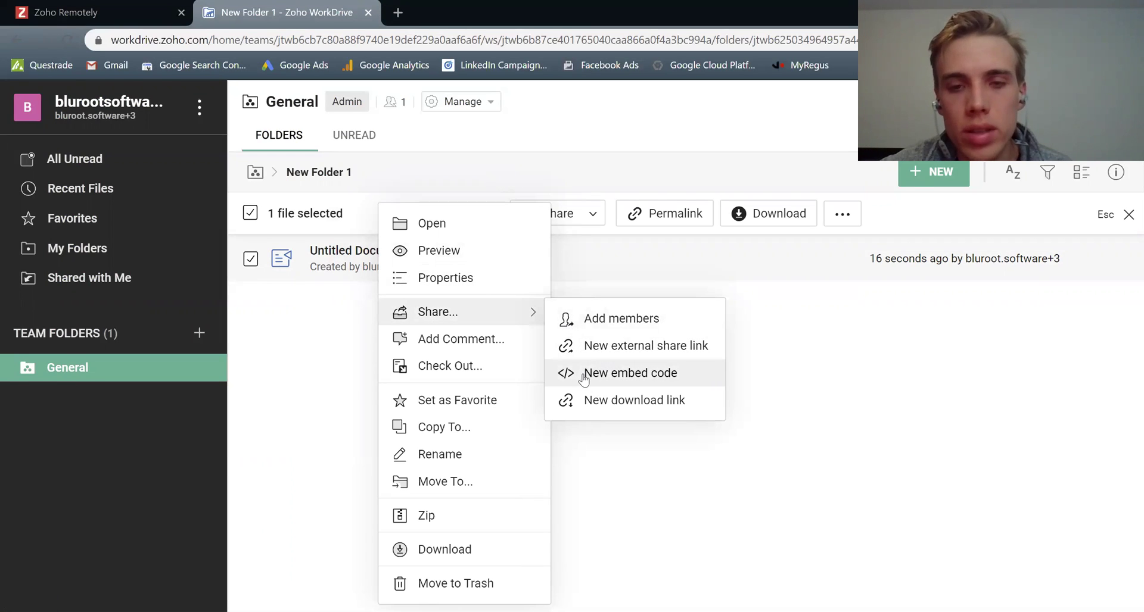
pyautogui.click(584, 376)
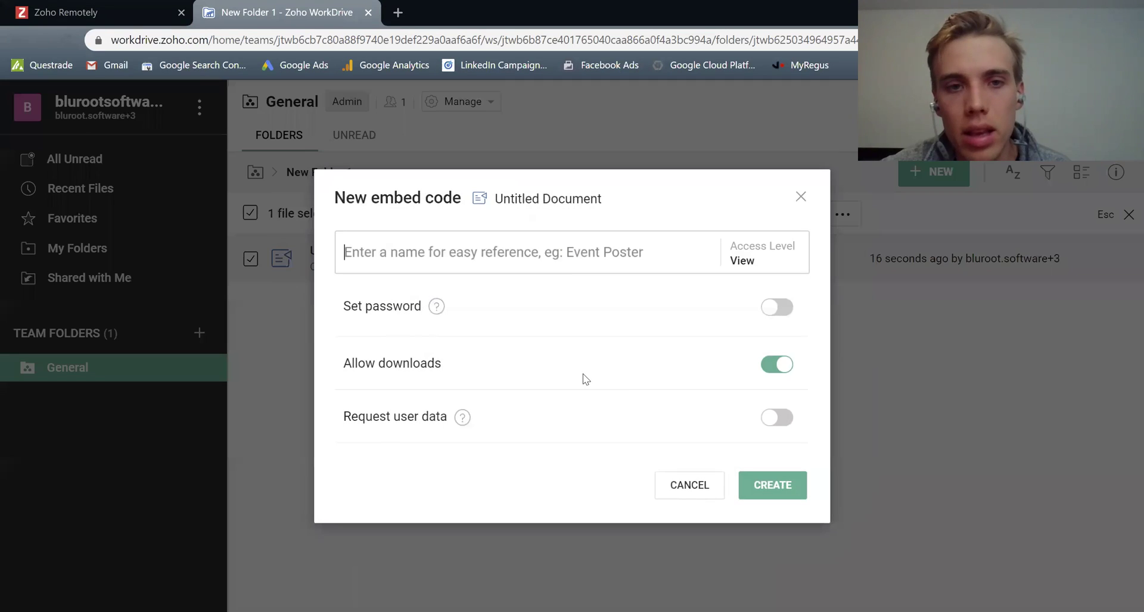
pyautogui.click(563, 249)
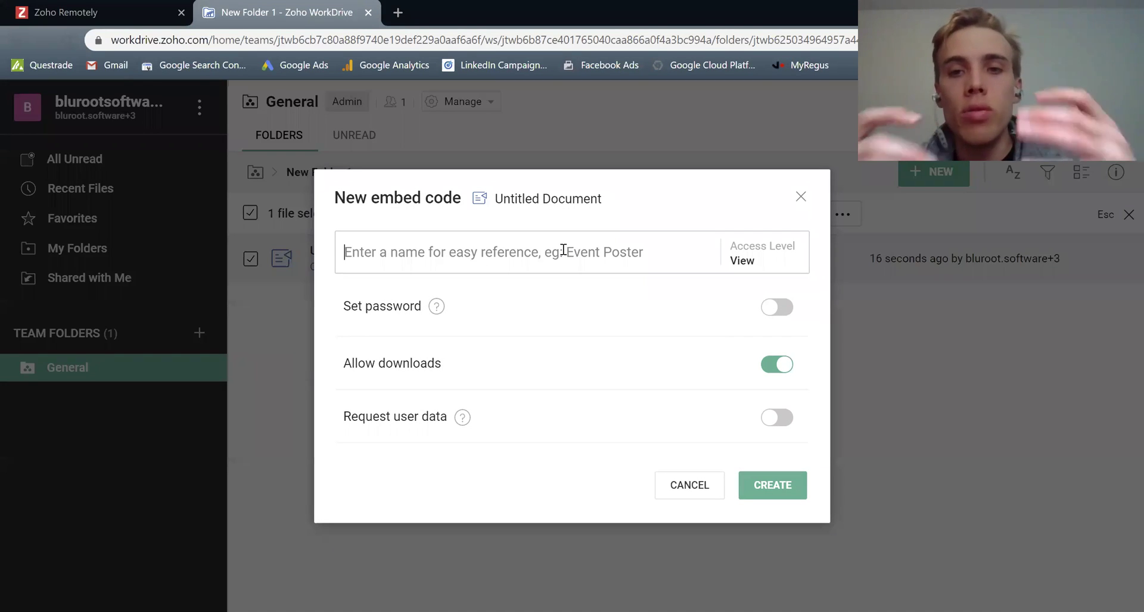
pyautogui.write('N')
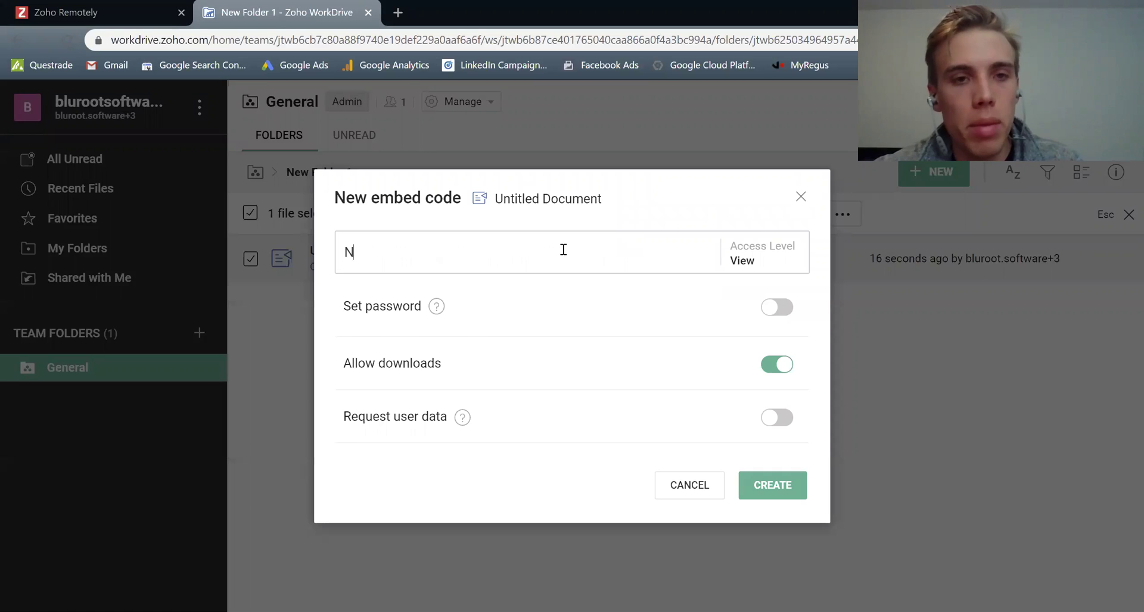
pyautogui.write('ew Embed Li')
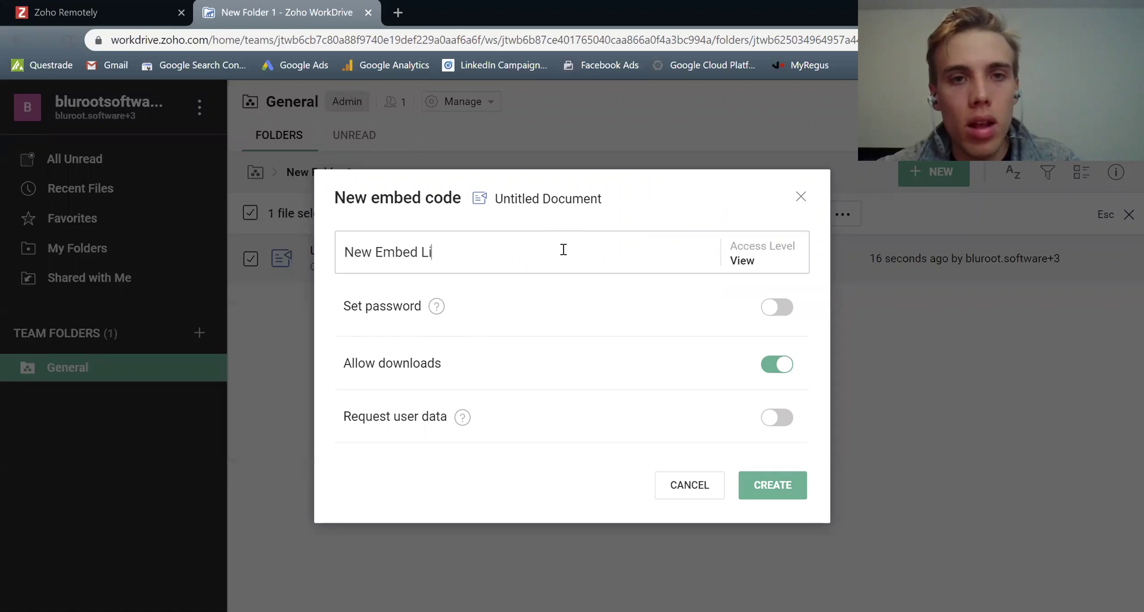
pyautogui.press('BackSpace')
pyautogui.write('Code')
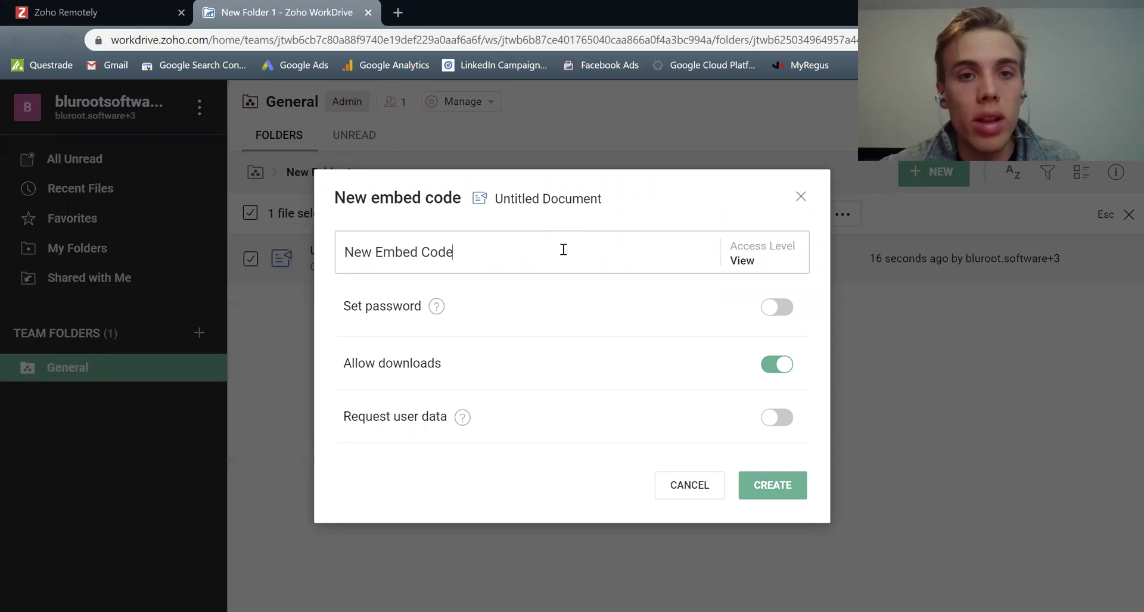
pyautogui.click(764, 475)
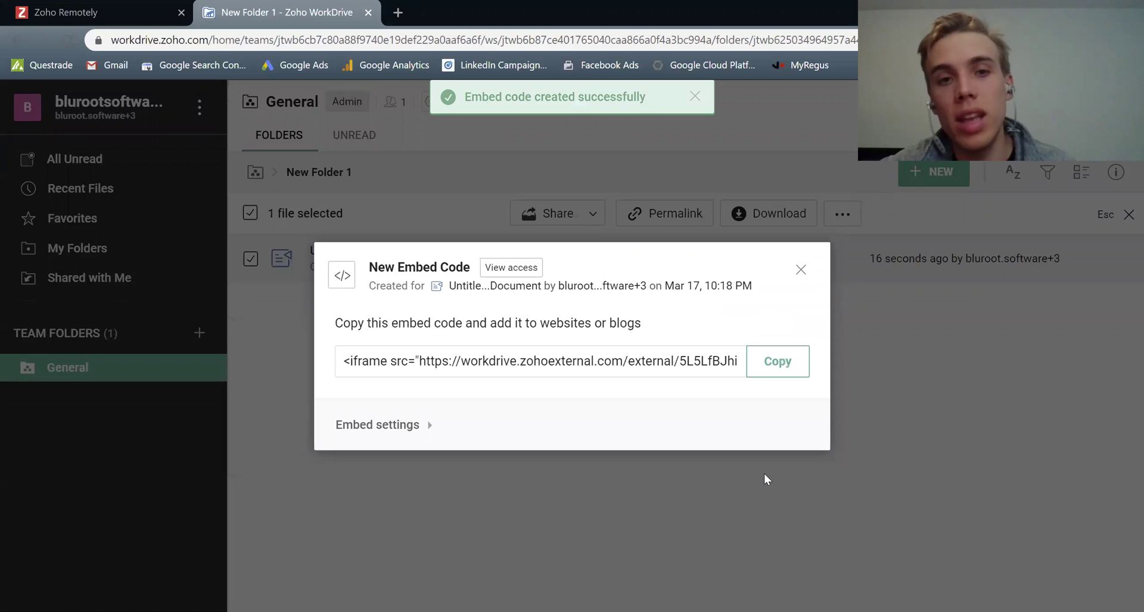
pyautogui.click(495, 365)
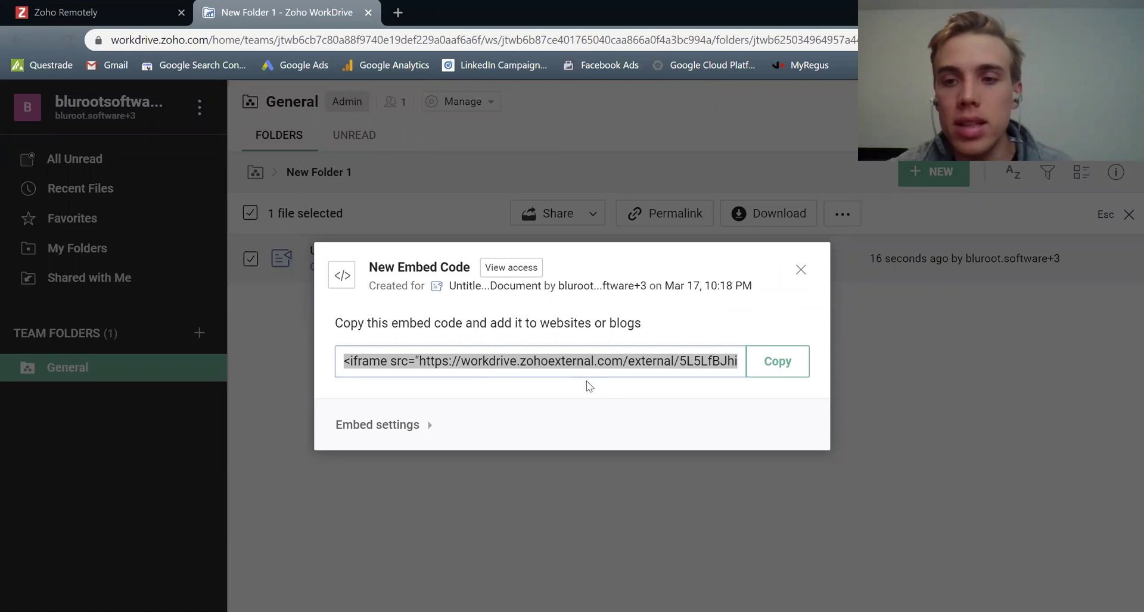
pyautogui.click(800, 271)
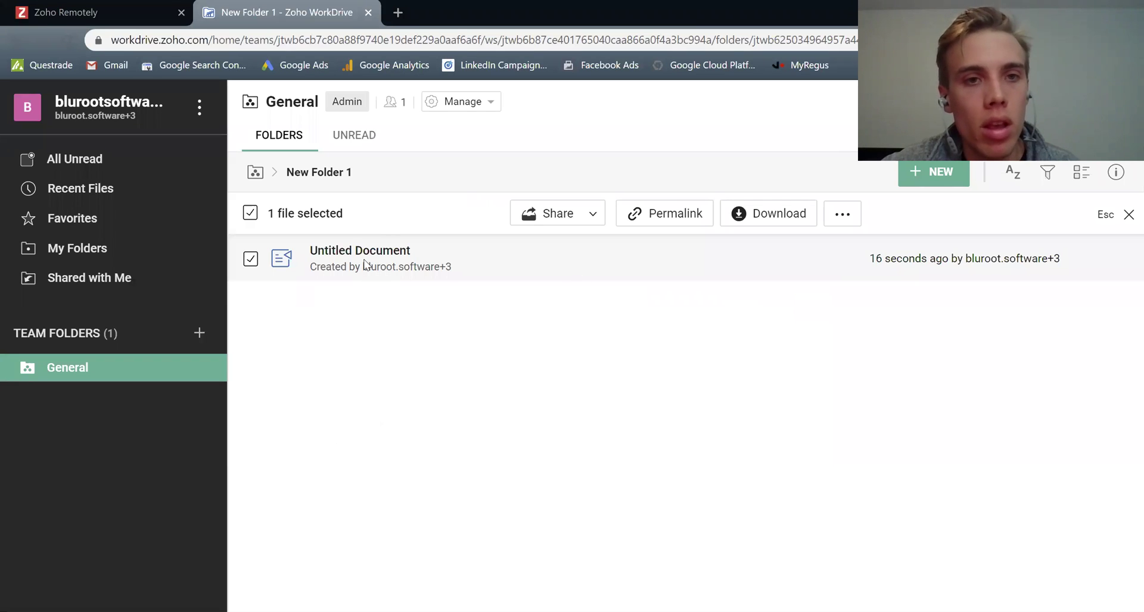
# Review the available file actions for Untitled Document, then return to the General team folder's top level.
pyautogui.rightClick(365, 263)
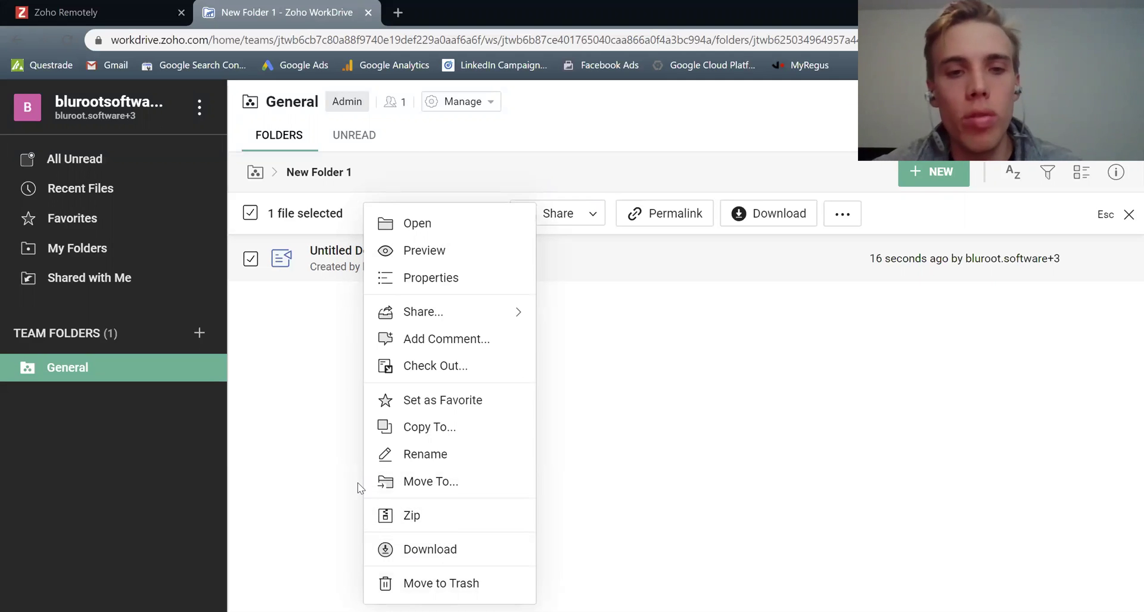
pyautogui.click(515, 399)
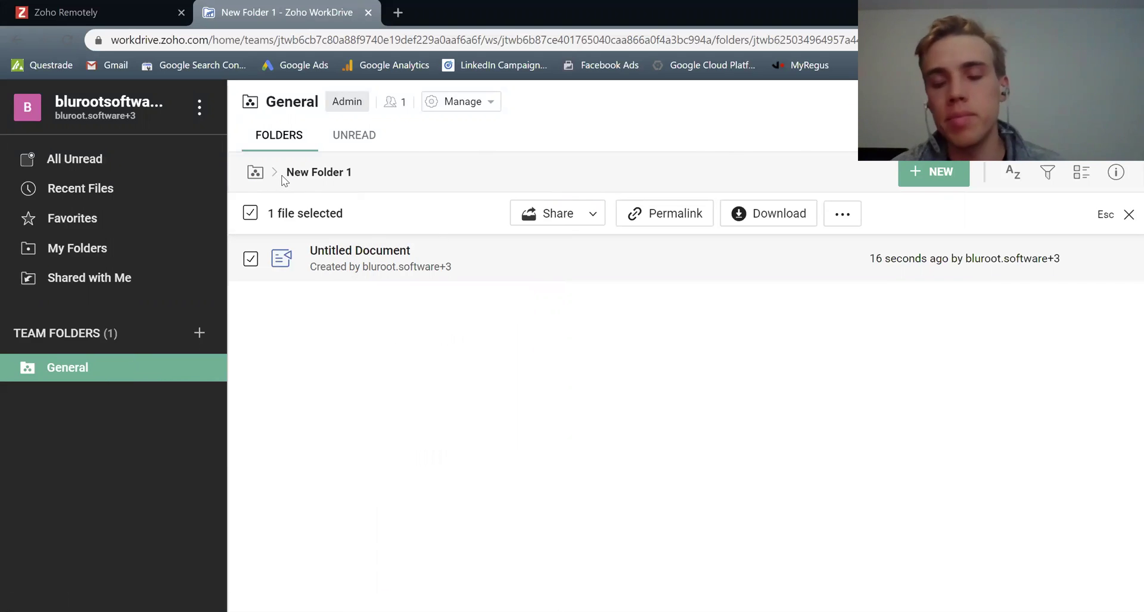
pyautogui.click(259, 174)
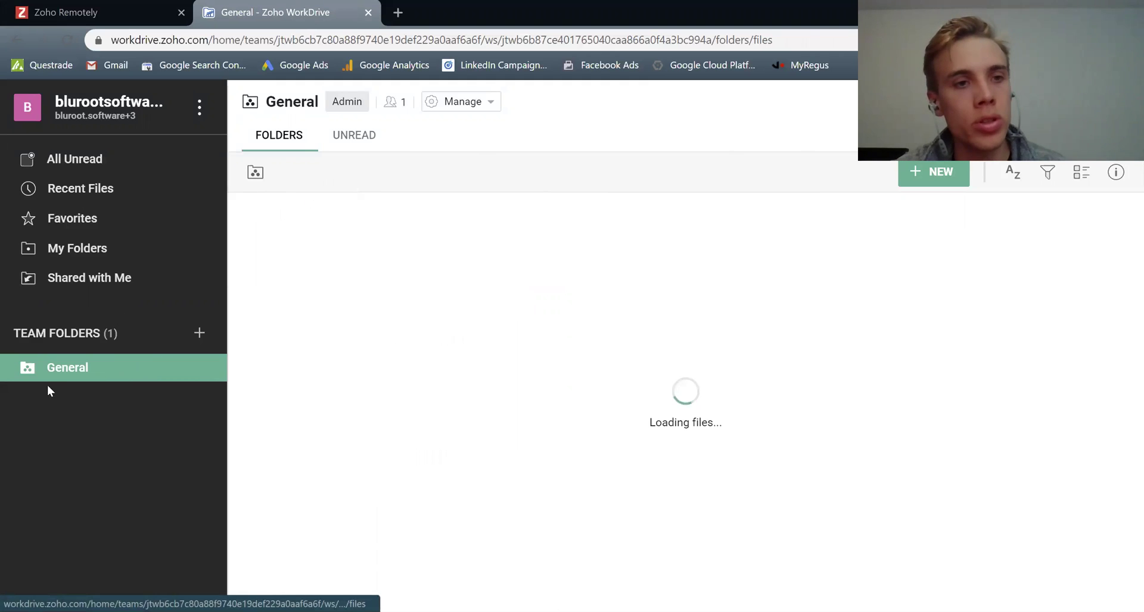
# Create a private team folder named "New Team Folder" without a description.
pyautogui.click(200, 334)
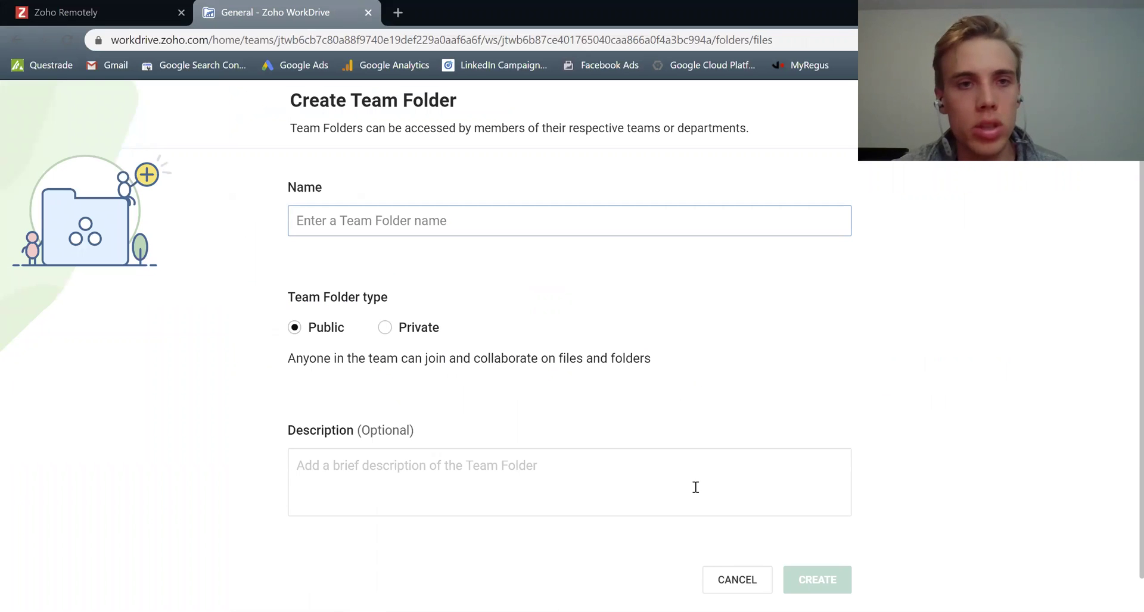
pyautogui.write('New')
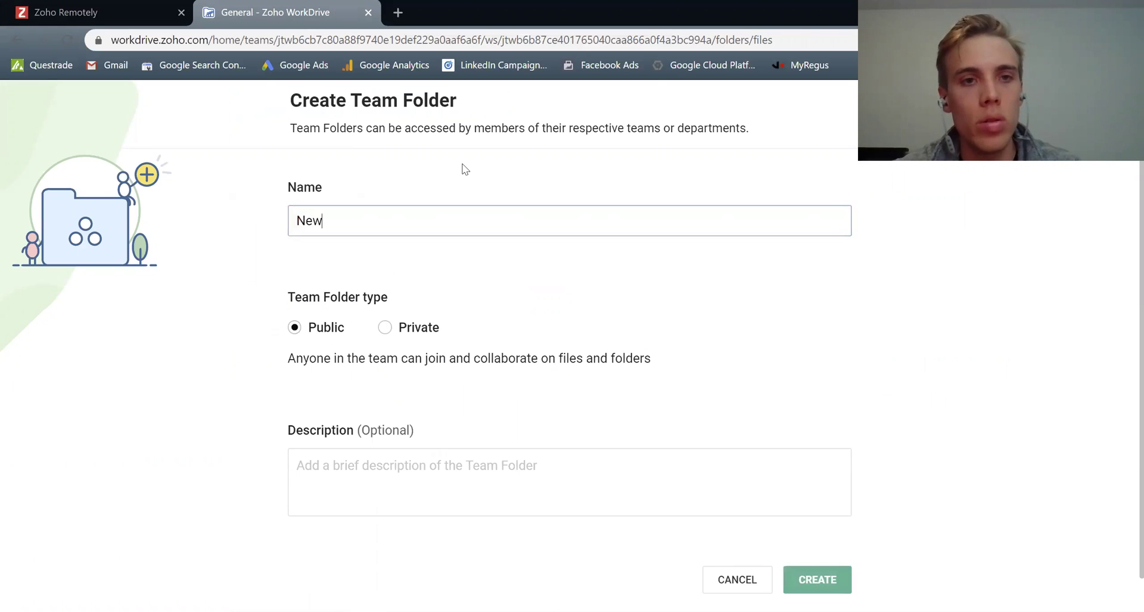
pyautogui.write(' Team fold')
pyautogui.press('BackSpace')
pyautogui.press('BackSpace')
pyautogui.press('BackSpace')
pyautogui.press('BackSpace')
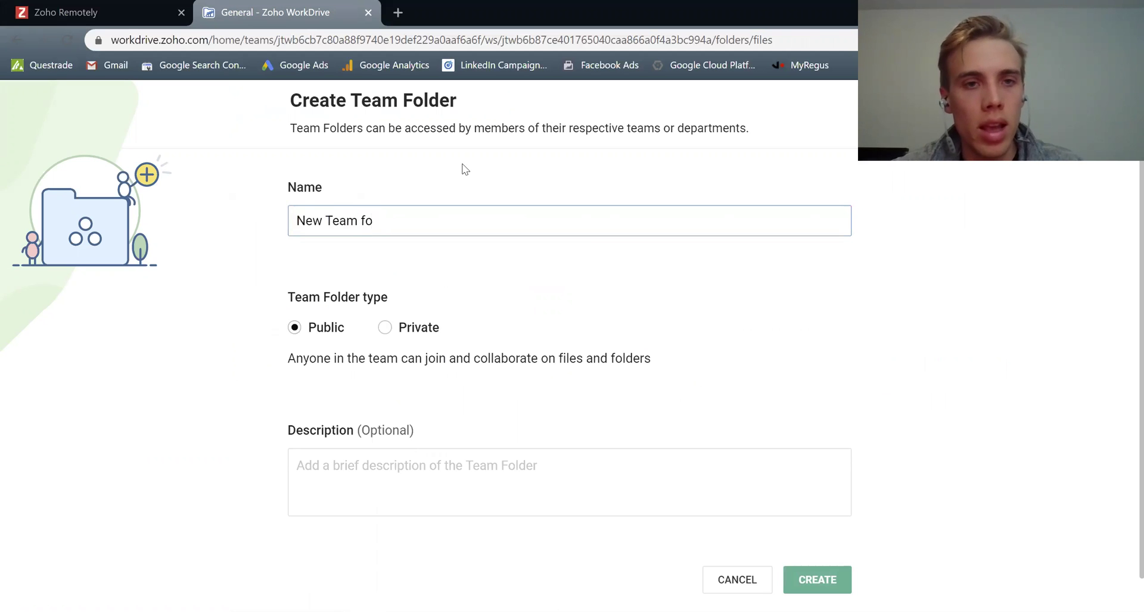
pyautogui.write('Folder')
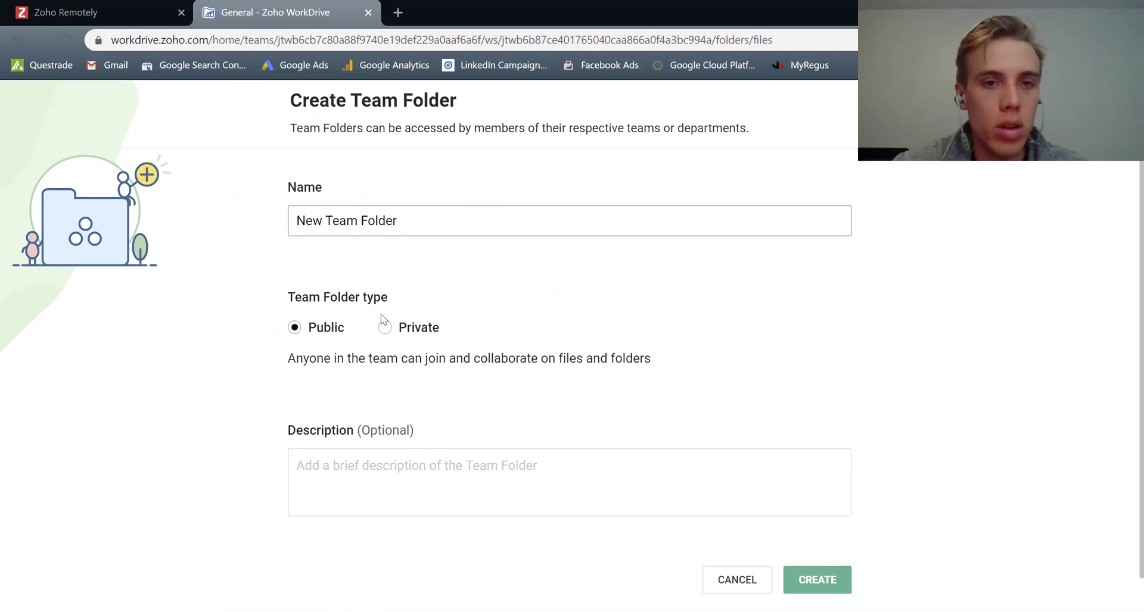
pyautogui.click(386, 327)
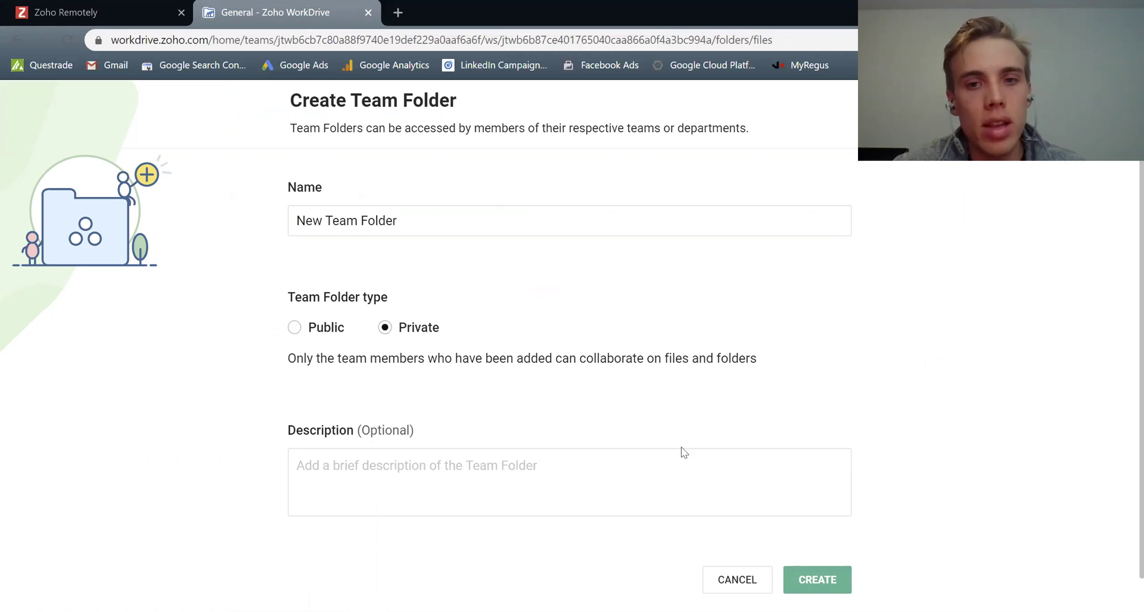
pyautogui.click(796, 579)
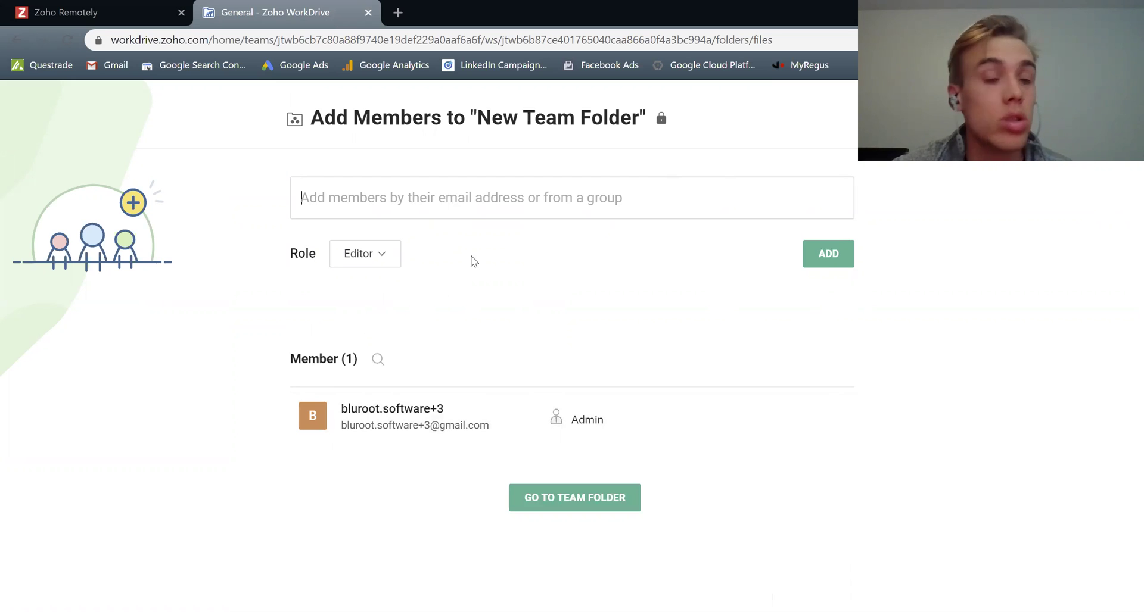
# Look up a member for New Team Folder by first name, clear the entry, and try adding with the field empty.
pyautogui.click(648, 211)
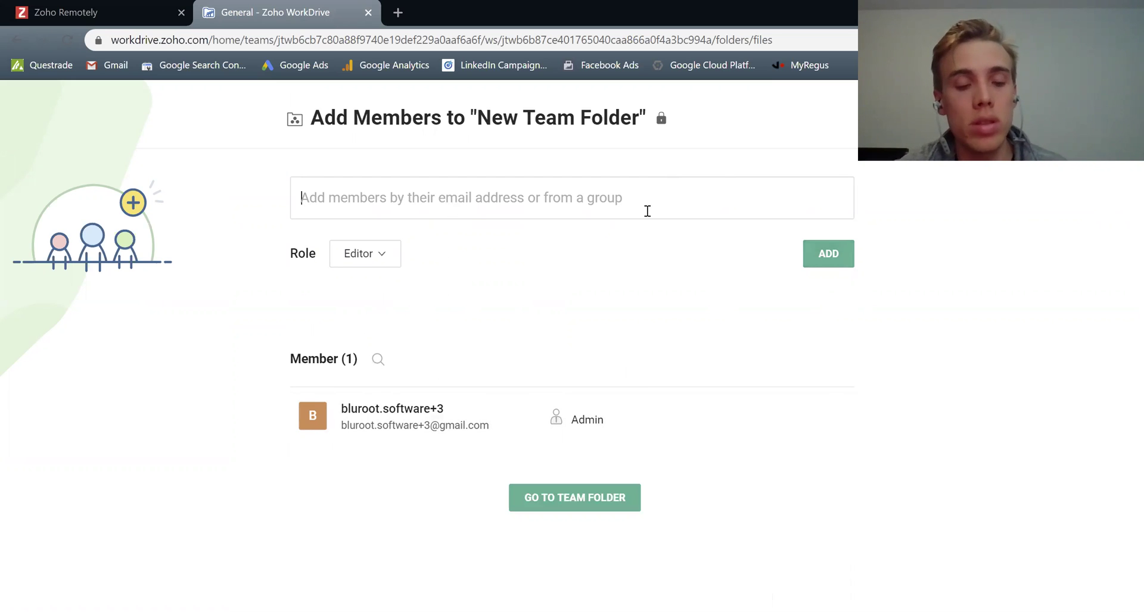
pyautogui.write('richard')
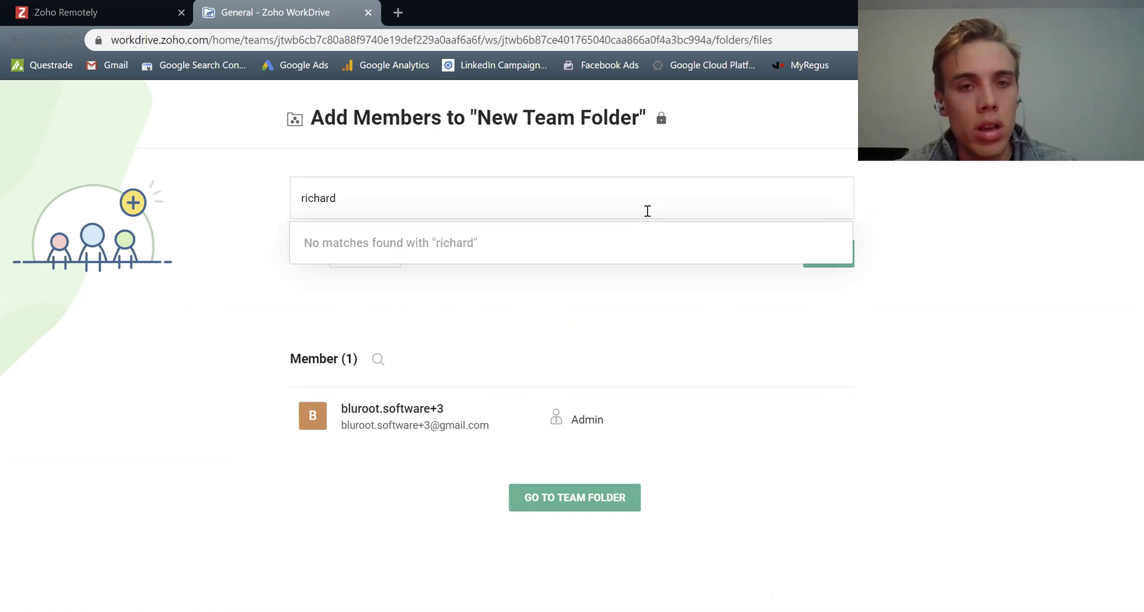
pyautogui.press('BackSpace')
pyautogui.press('BackSpace')
pyautogui.press('BackSpace')
pyautogui.press('BackSpace')
pyautogui.press('BackSpace')
pyautogui.press('BackSpace')
pyautogui.press('BackSpace')
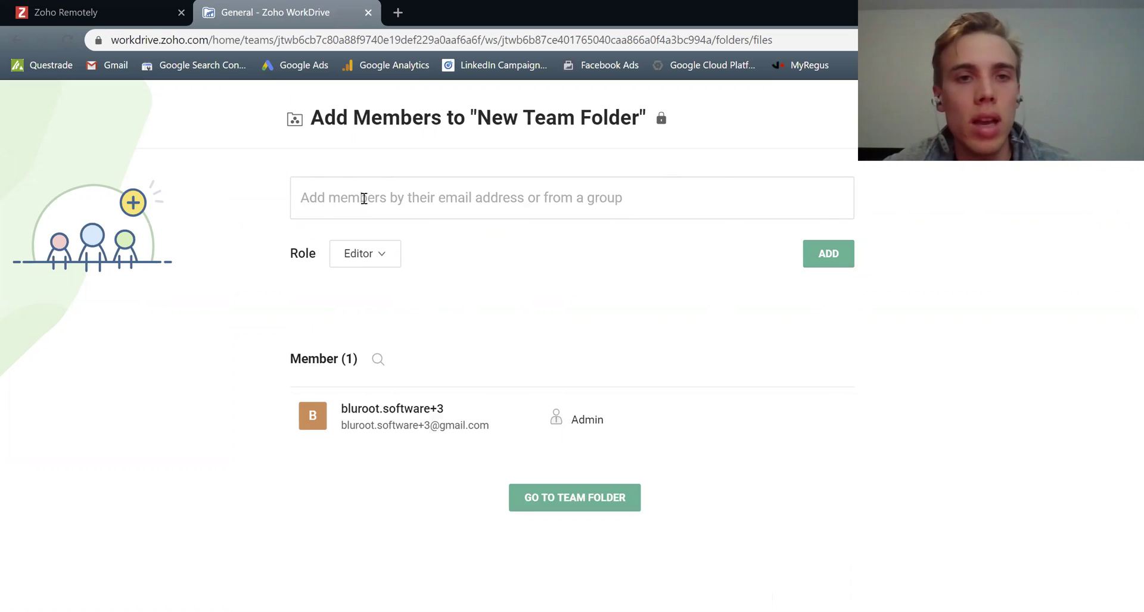
pyautogui.click(837, 253)
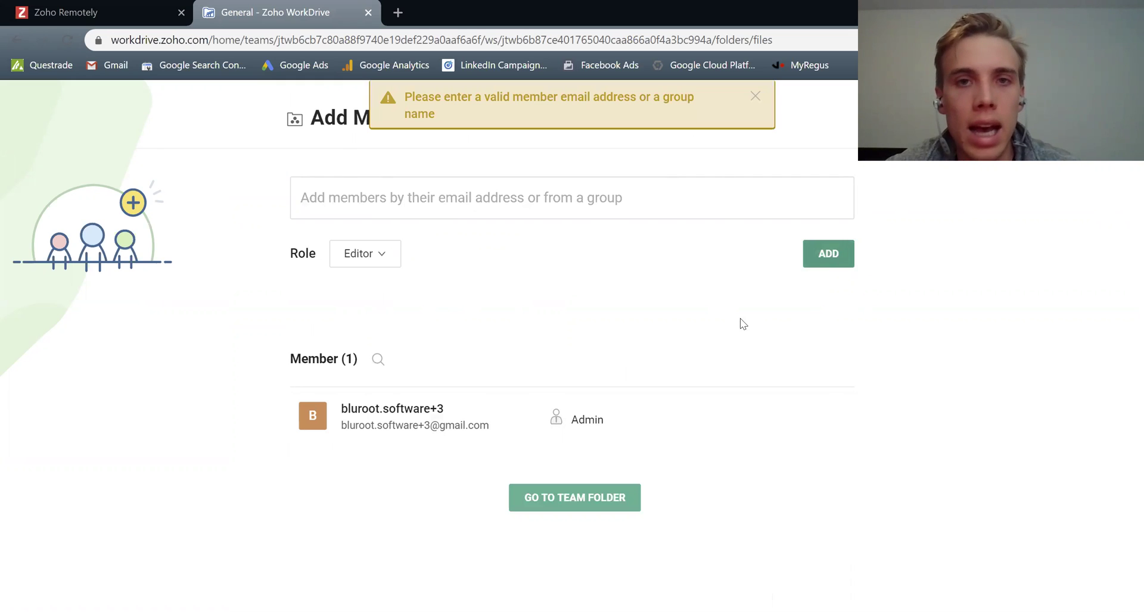
# Go to New Team Folder without adding any members and dismiss the warning.
pyautogui.click(588, 495)
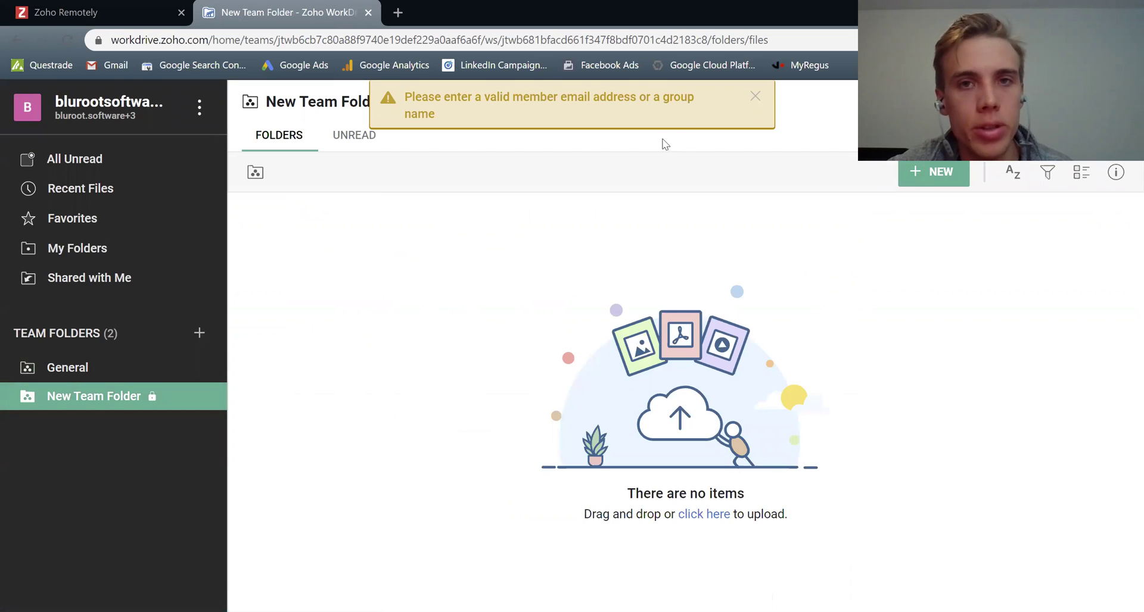
pyautogui.click(755, 96)
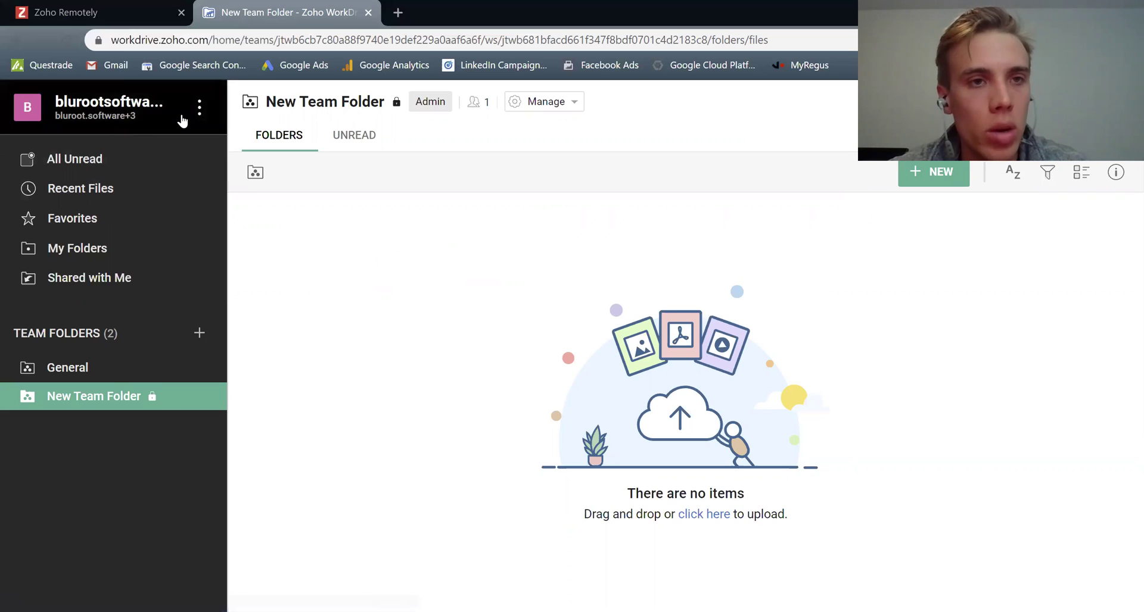
# Download the WorkDrive desktop app for Windows and close the account options.
pyautogui.click(200, 109)
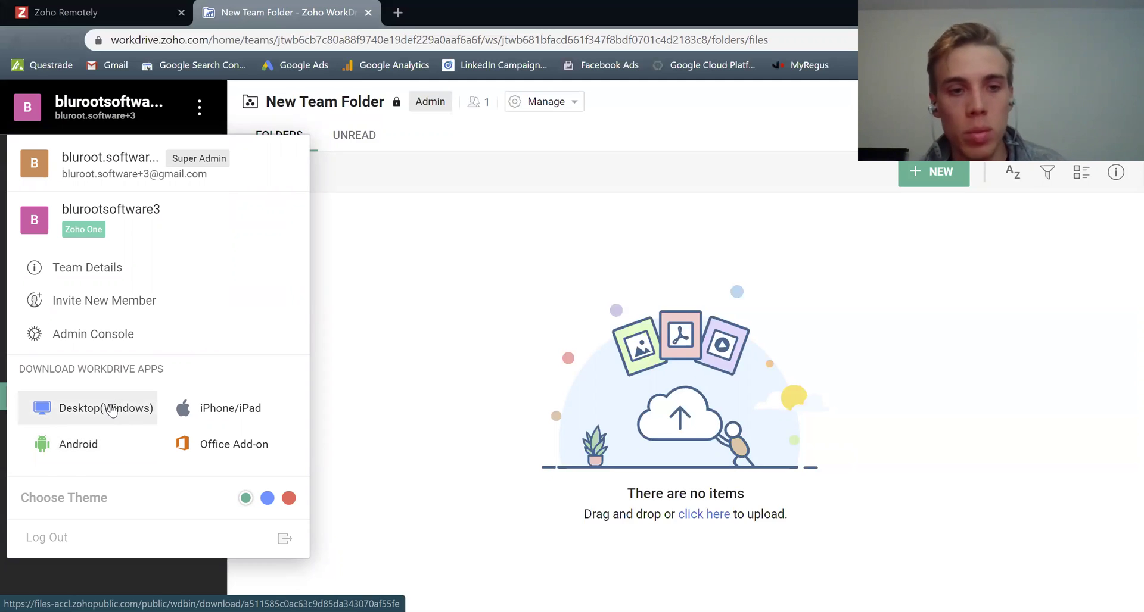
pyautogui.click(111, 410)
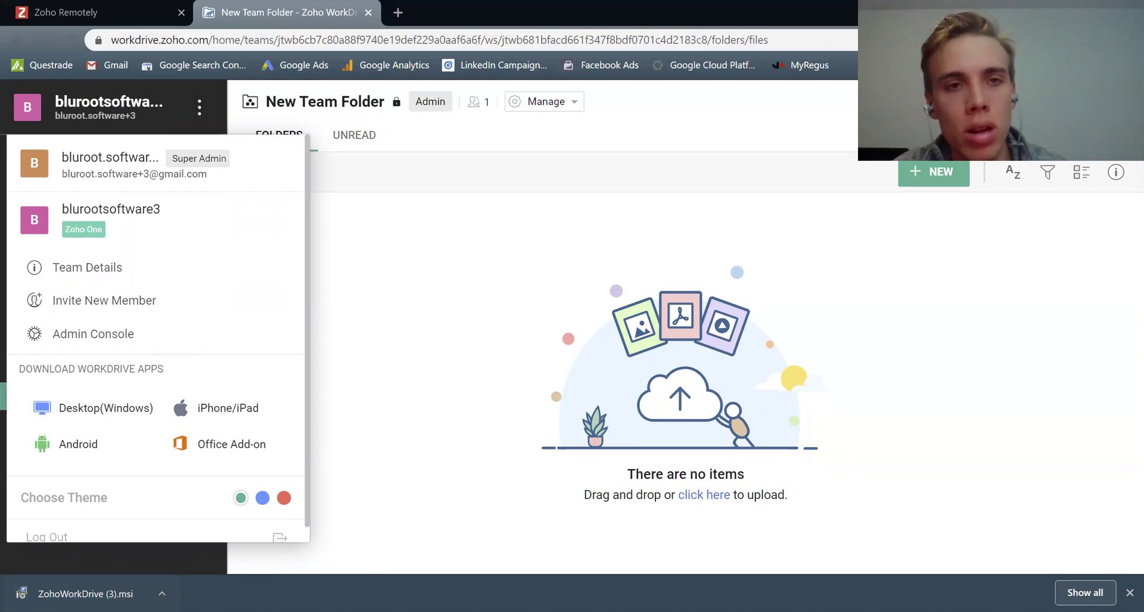
pyautogui.click(403, 383)
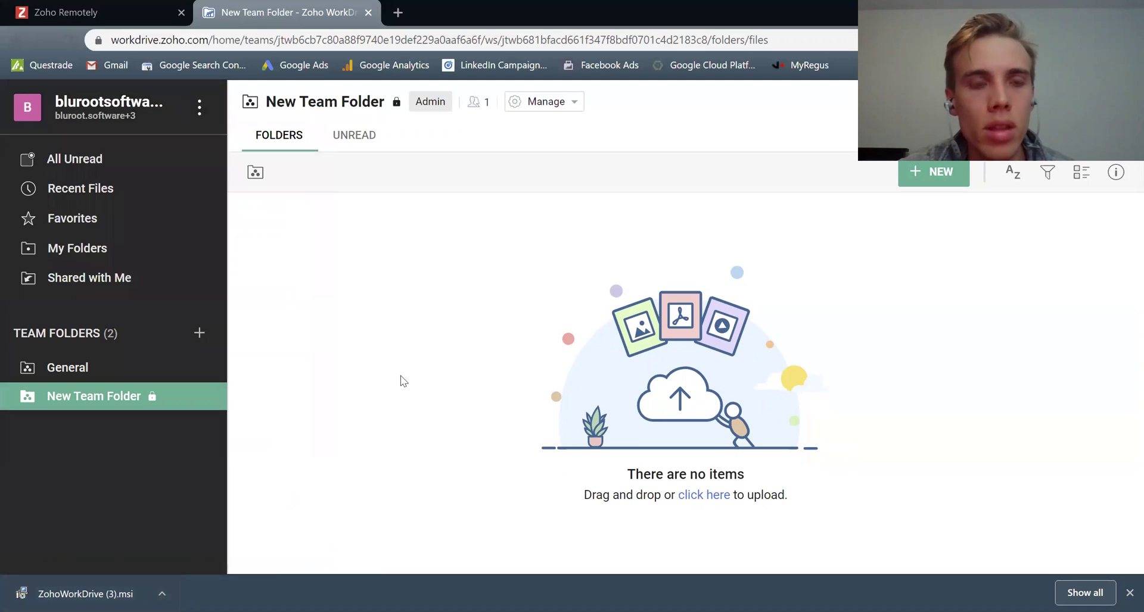